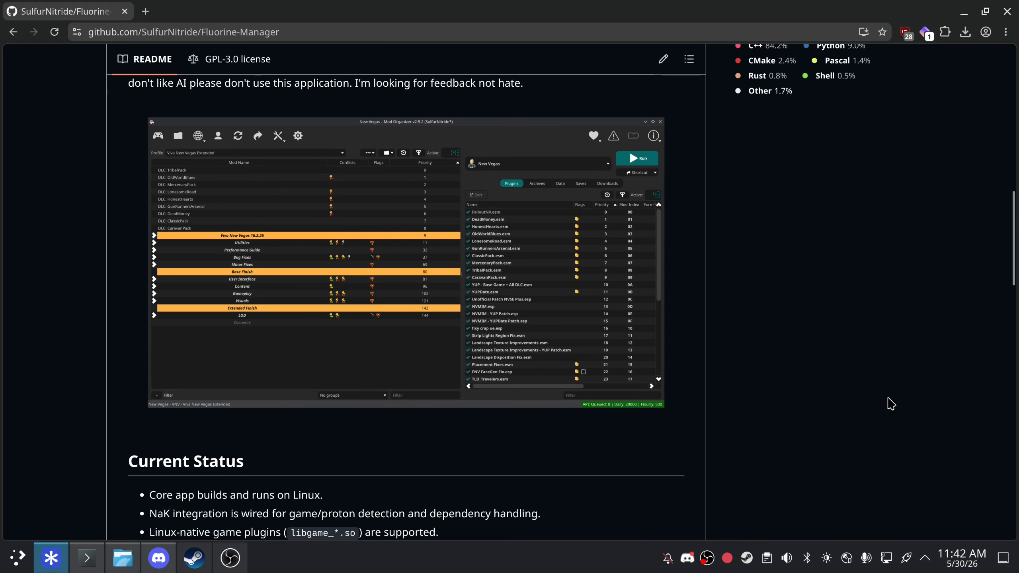
- Open the Fluorine Manager 0.2.3 release and go to the full Releases list
{"action": "scroll", "coordinate": [887, 405], "scroll_direction": "down", "scroll_amount": 8}
{"action": "scroll", "coordinate": [888, 405], "scroll_direction": "up", "scroll_amount": 15}
{"action": "scroll", "coordinate": [888, 416], "scroll_direction": "down", "scroll_amount": 15}
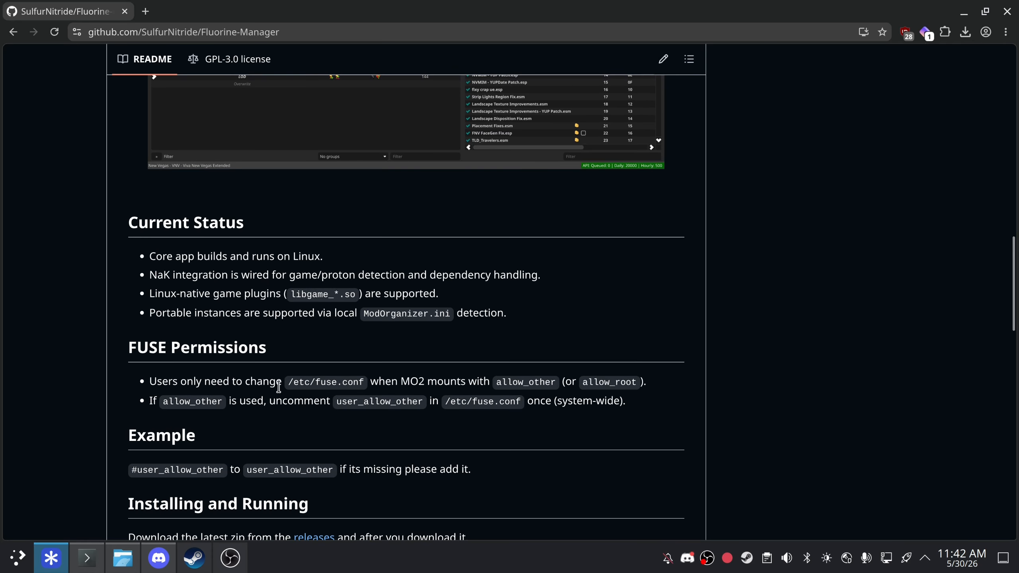
{"action": "left_click_drag", "start_coordinate": [278, 386], "coordinate": [287, 384]}
{"action": "scroll", "coordinate": [248, 374], "scroll_direction": "down", "scroll_amount": 4}
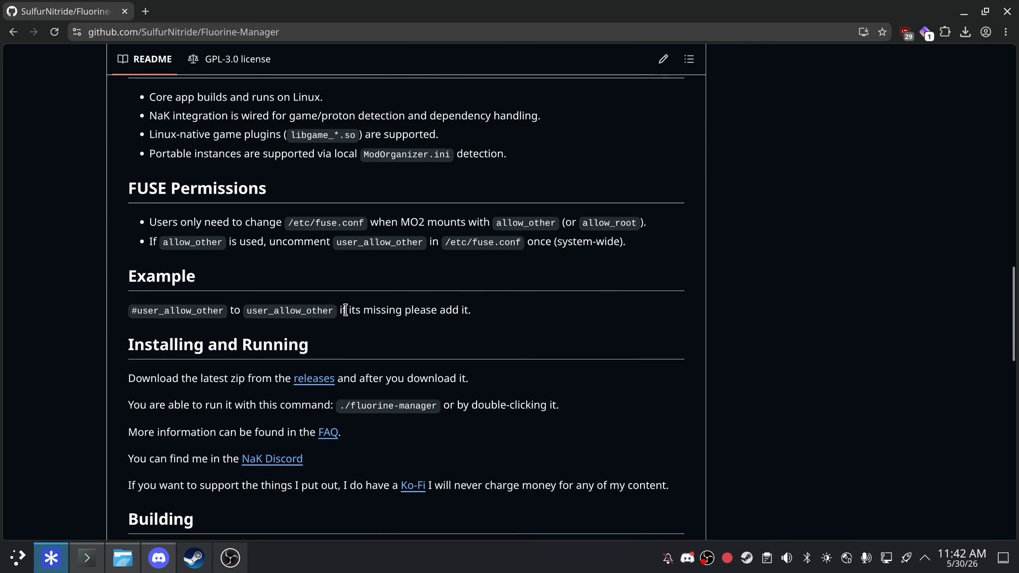
{"action": "scroll", "coordinate": [701, 455], "scroll_direction": "up", "scroll_amount": 20}
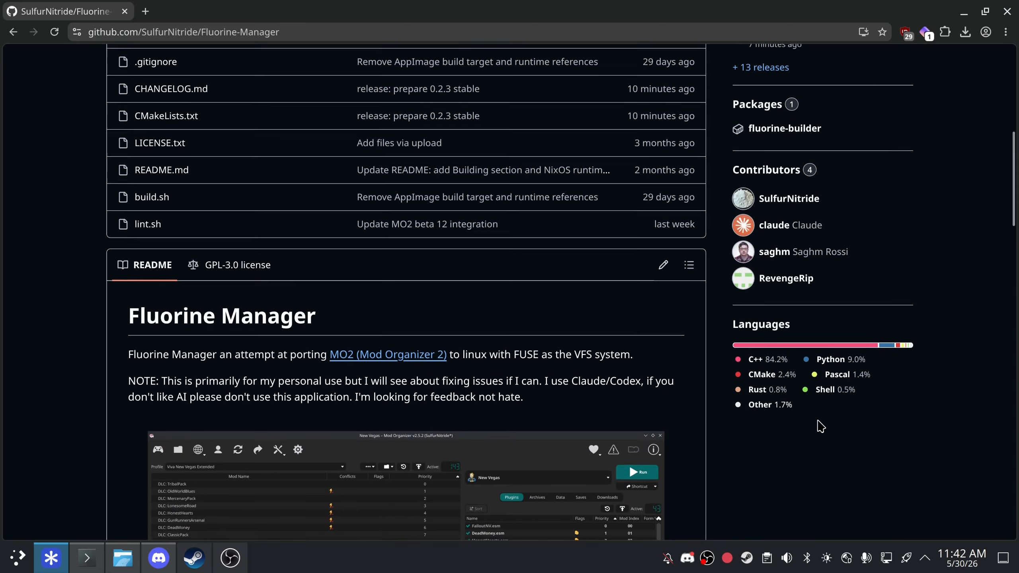
{"action": "left_click", "coordinate": [792, 201]}
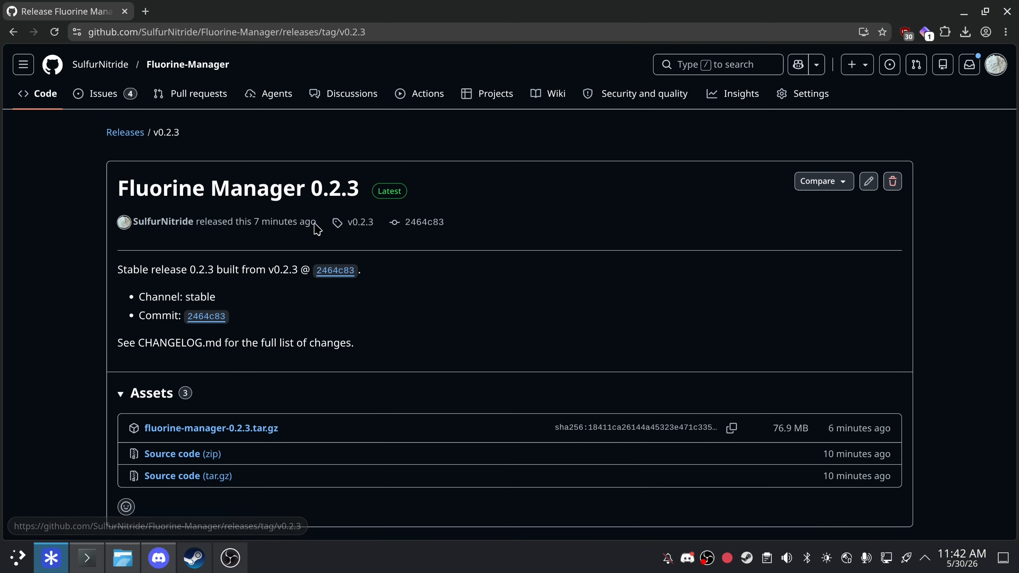
{"action": "left_click", "coordinate": [135, 132]}
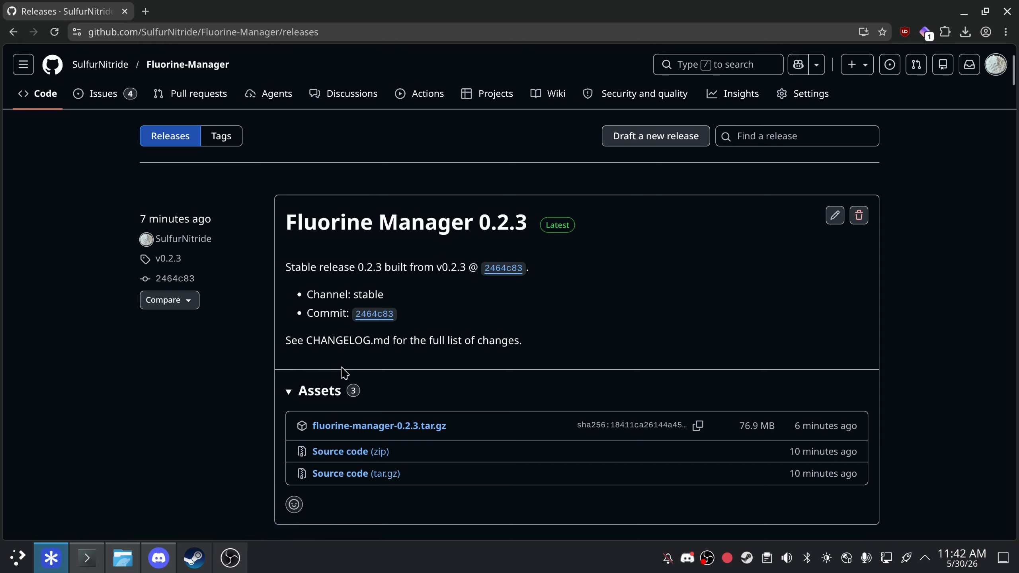
- Download fluorine-manager-0.2.3.tar.gz from the 0.2.3 release's Assets
{"action": "scroll", "coordinate": [341, 371], "scroll_direction": "down", "scroll_amount": 2}
{"action": "scroll", "coordinate": [352, 373], "scroll_direction": "down", "scroll_amount": 3}
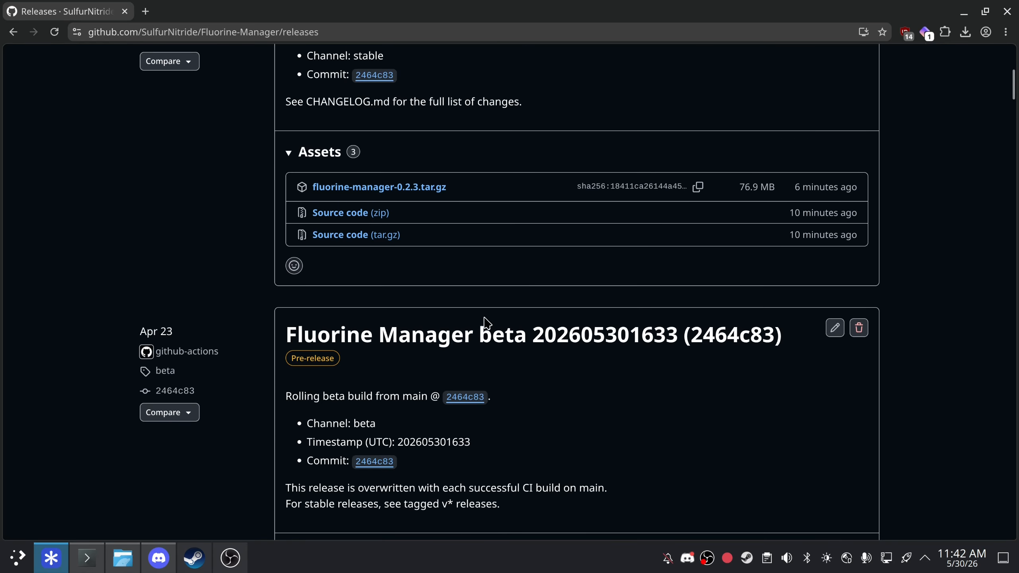
{"action": "scroll", "coordinate": [413, 349], "scroll_direction": "down", "scroll_amount": 2}
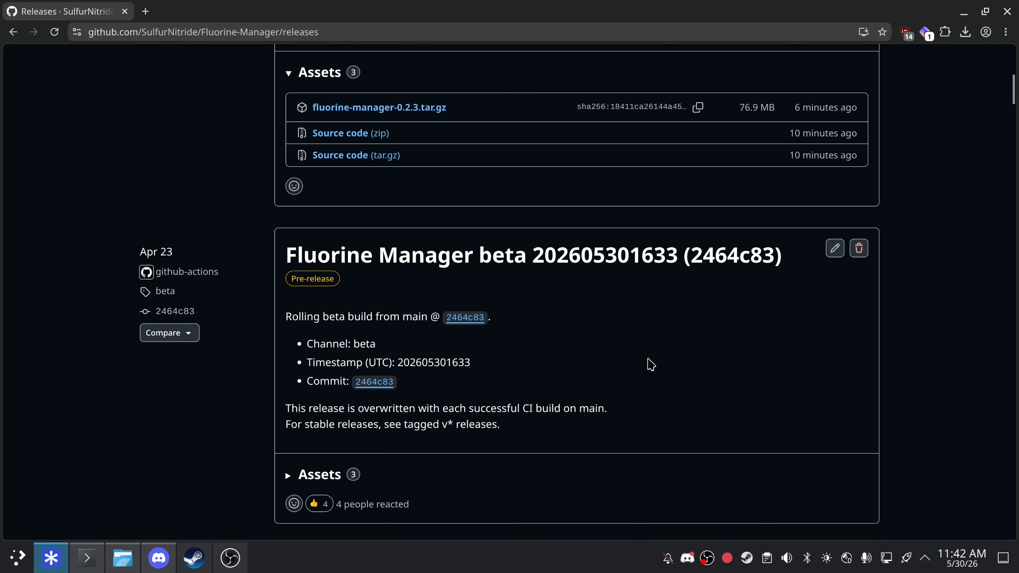
{"action": "scroll", "coordinate": [386, 329], "scroll_direction": "up", "scroll_amount": 2}
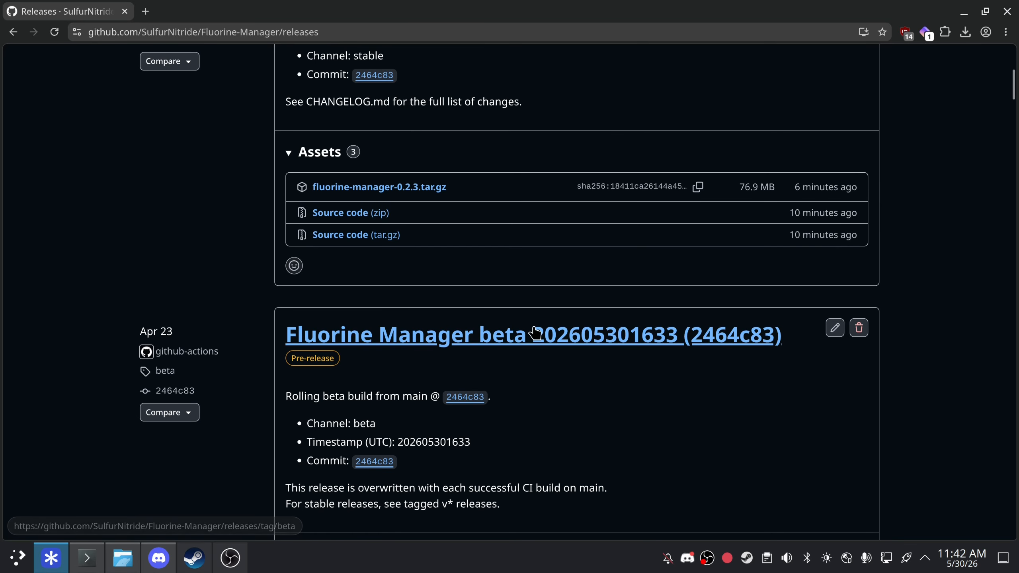
{"action": "scroll", "coordinate": [398, 324], "scroll_direction": "down", "scroll_amount": 4}
{"action": "scroll", "coordinate": [442, 327], "scroll_direction": "up", "scroll_amount": 2}
{"action": "scroll", "coordinate": [458, 330], "scroll_direction": "down", "scroll_amount": 2}
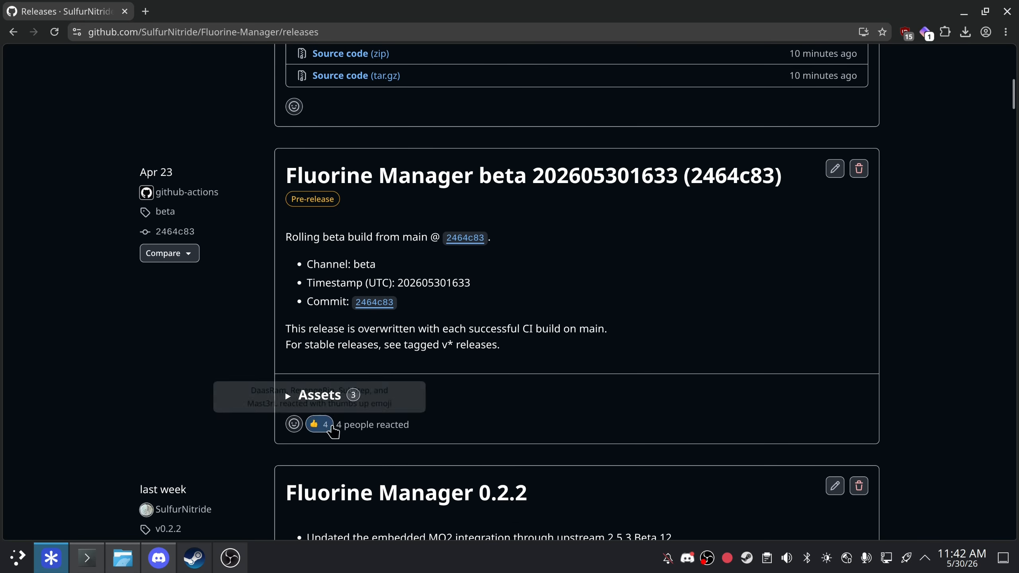
{"action": "left_click", "coordinate": [334, 397]}
{"action": "scroll", "coordinate": [682, 433], "scroll_direction": "up", "scroll_amount": 4}
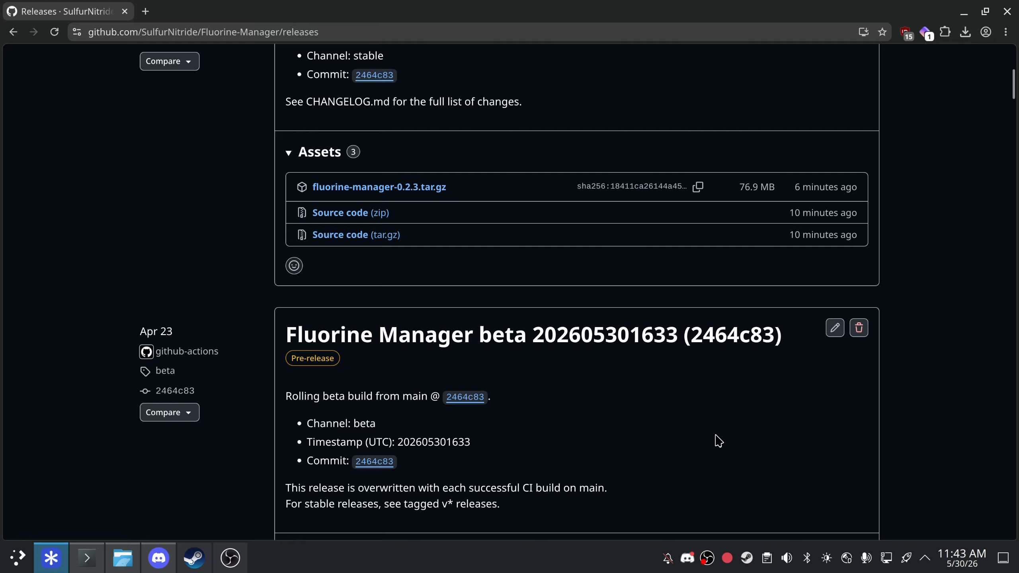
{"action": "scroll", "coordinate": [578, 439], "scroll_direction": "down", "scroll_amount": 6}
{"action": "scroll", "coordinate": [643, 448], "scroll_direction": "up", "scroll_amount": 8}
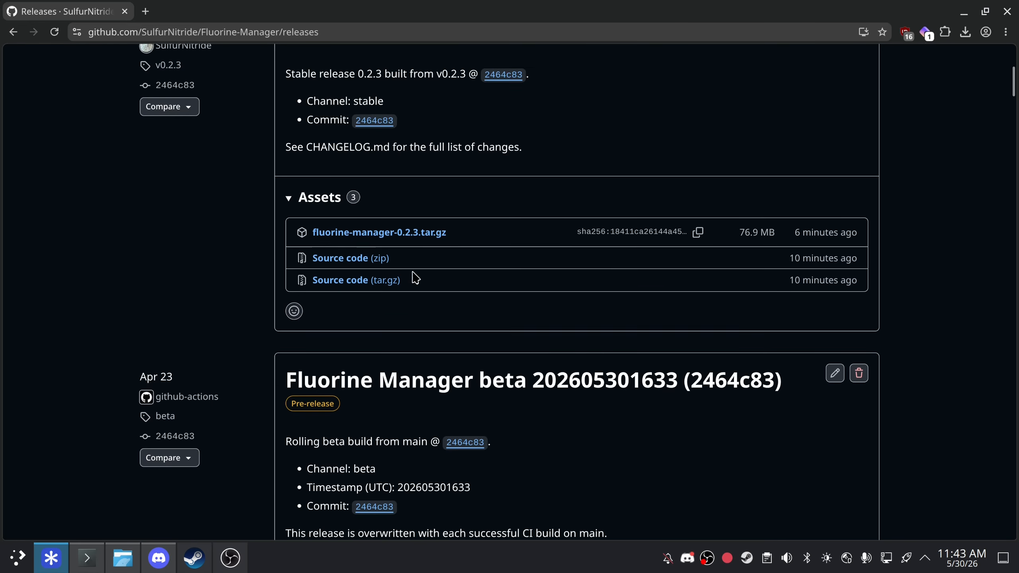
{"action": "scroll", "coordinate": [427, 289], "scroll_direction": "up", "scroll_amount": 4}
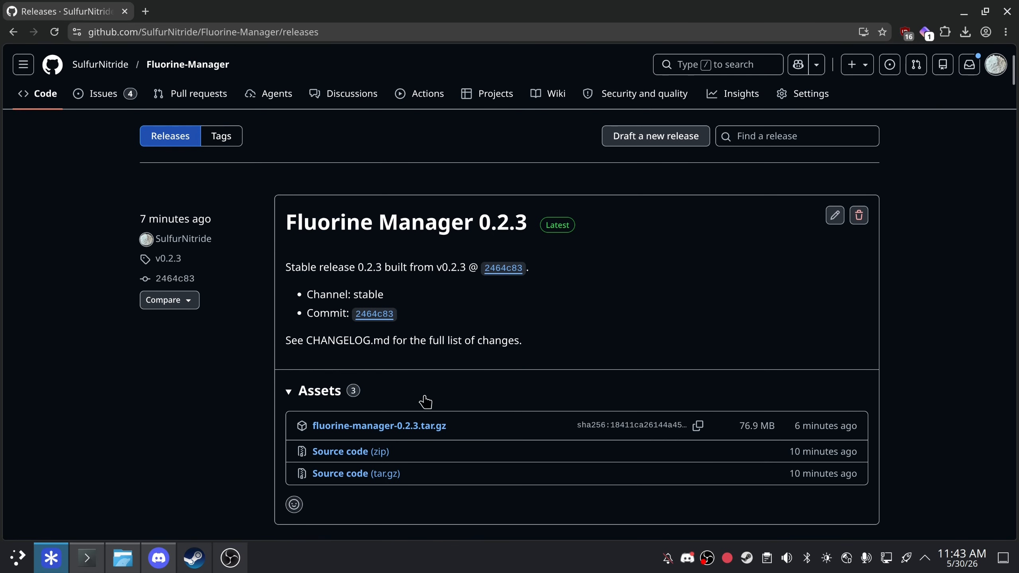
{"action": "left_click", "coordinate": [416, 427]}
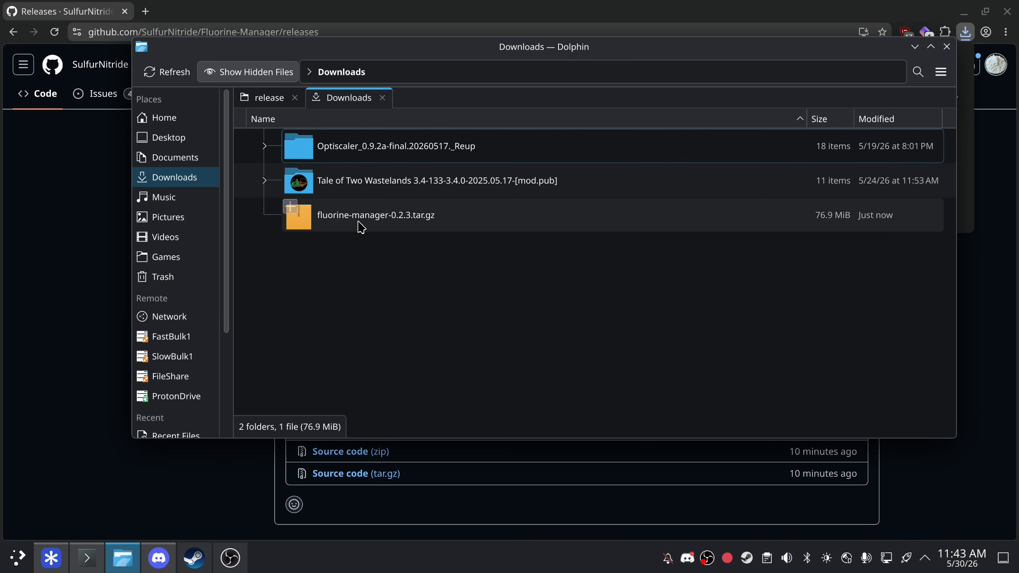
- Extract the tar.gz into a fluorine-manager folder in Downloads and trash the archive
{"action": "right_click", "coordinate": [434, 222]}
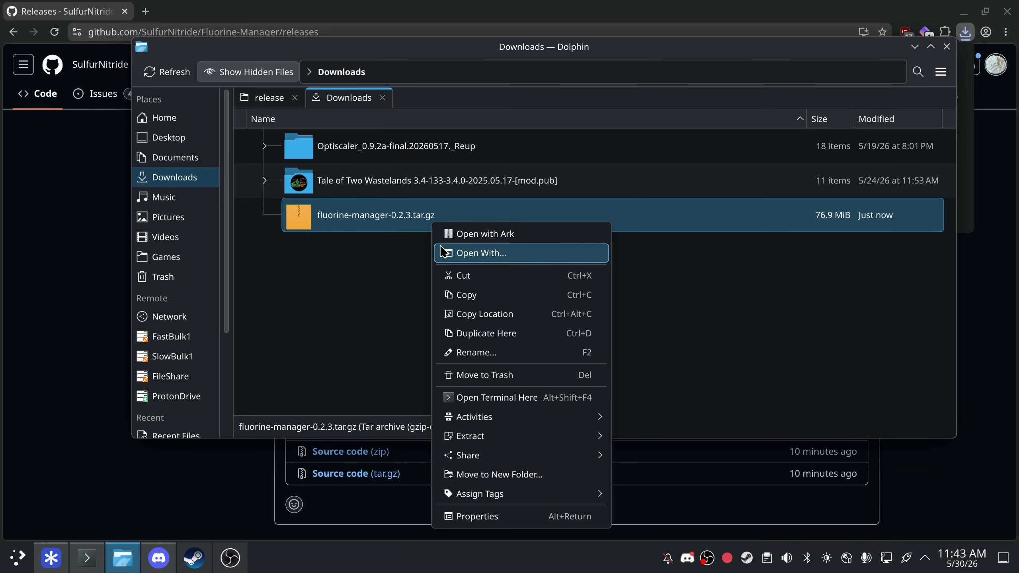
{"action": "mouse_move", "coordinate": [493, 436]}
{"action": "left_click", "coordinate": [730, 466]}
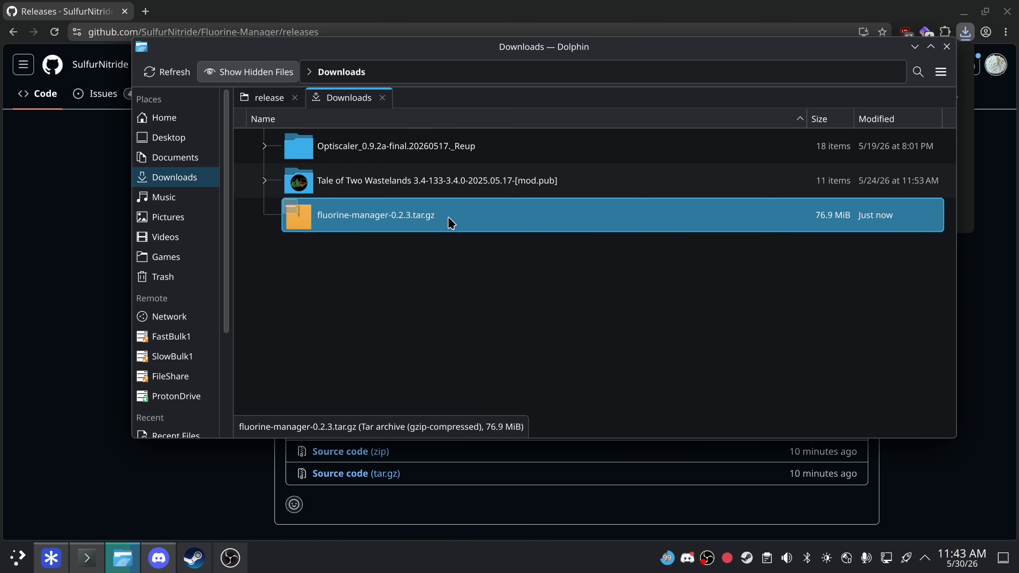
- Run the fluorine-manager script from the extracted folder, choosing Launch
{"action": "double_click", "coordinate": [417, 147]}
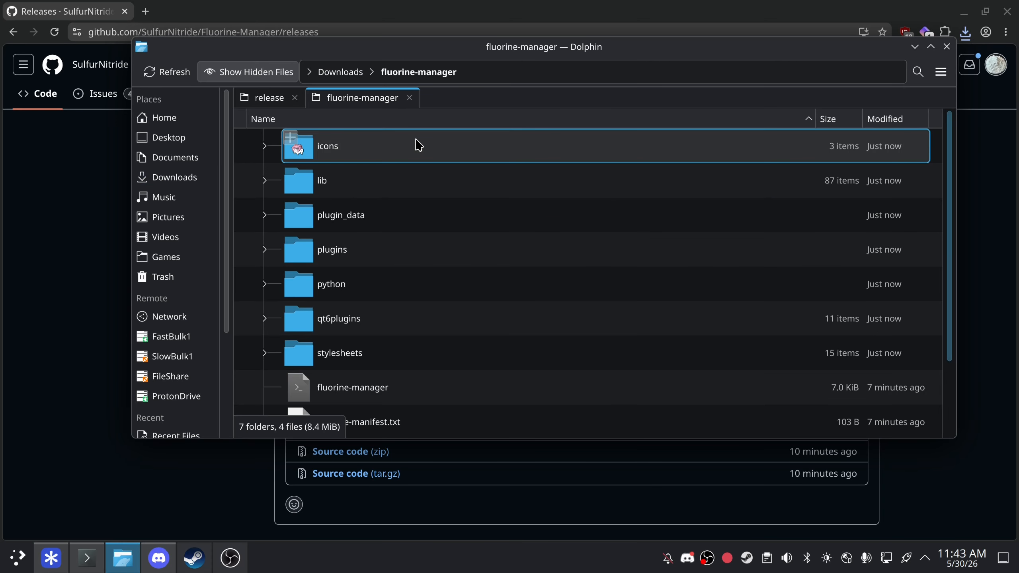
{"action": "scroll", "coordinate": [403, 341], "scroll_direction": "down", "scroll_amount": 2}
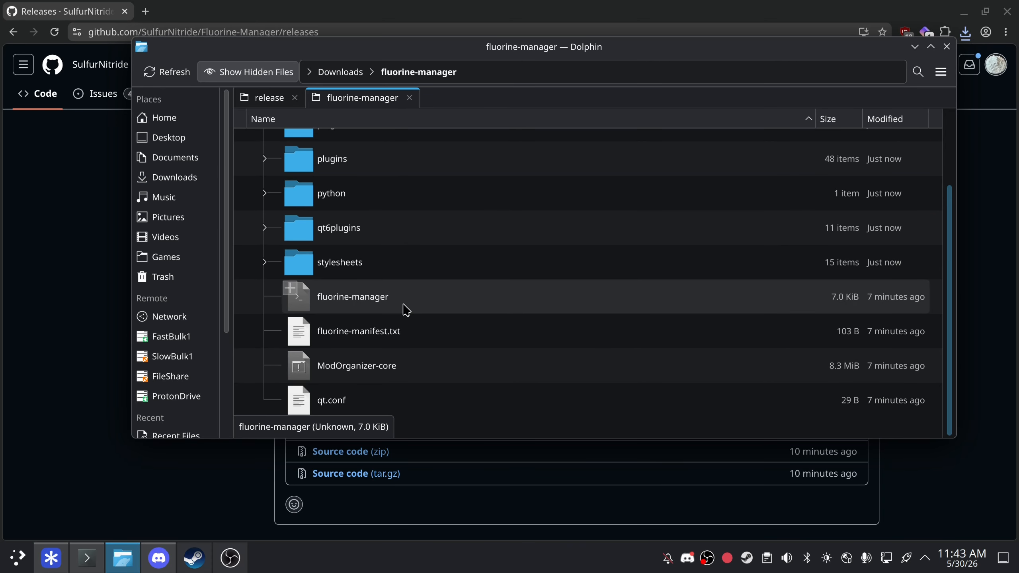
{"action": "double_click", "coordinate": [407, 313]}
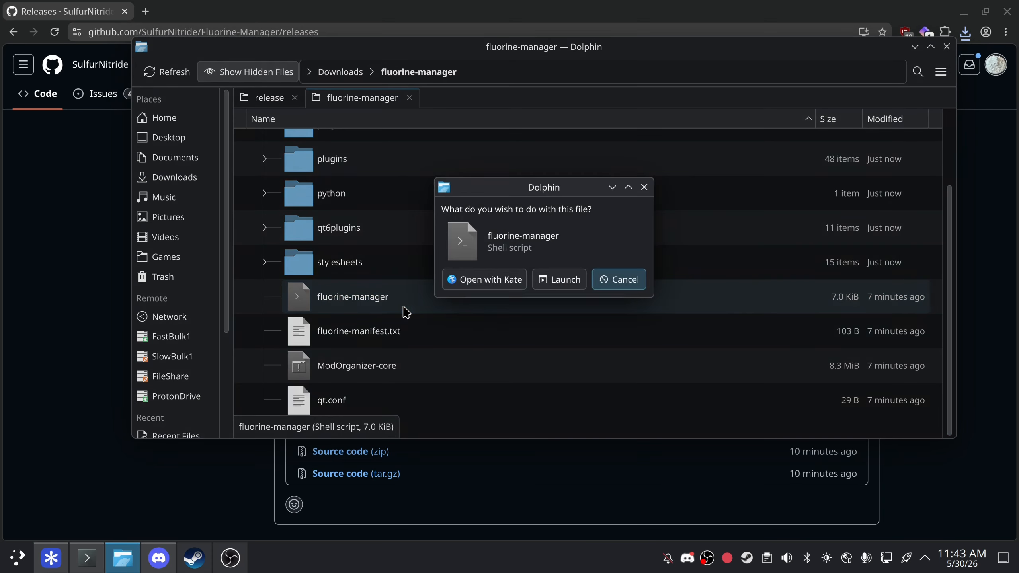
{"action": "left_click", "coordinate": [560, 281]}
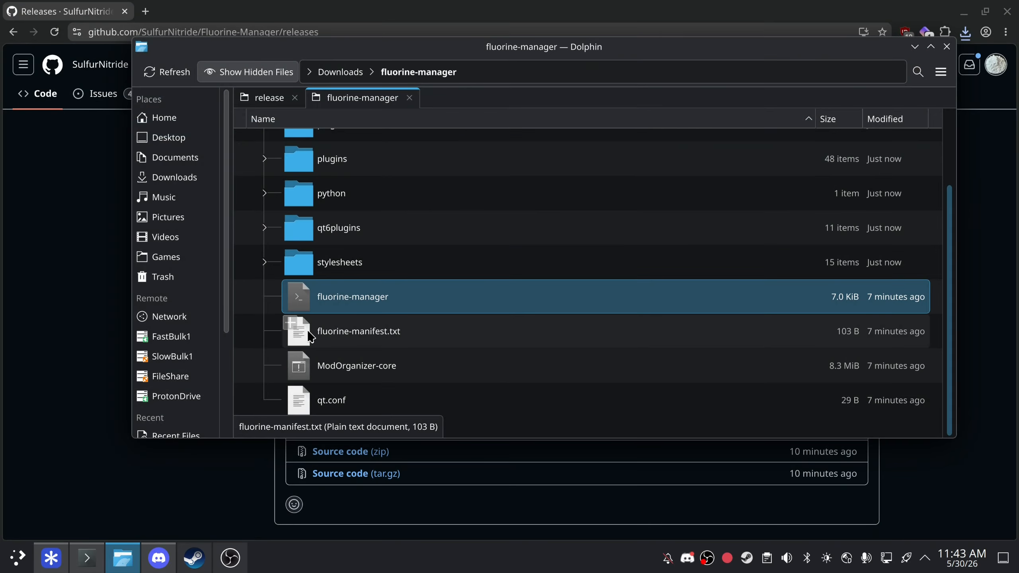
{"action": "right_click", "coordinate": [278, 338]}
- Run ./fluorine-manager in a terminal in the folder, then close the manager and Konsole
{"action": "left_click", "coordinate": [303, 400]}
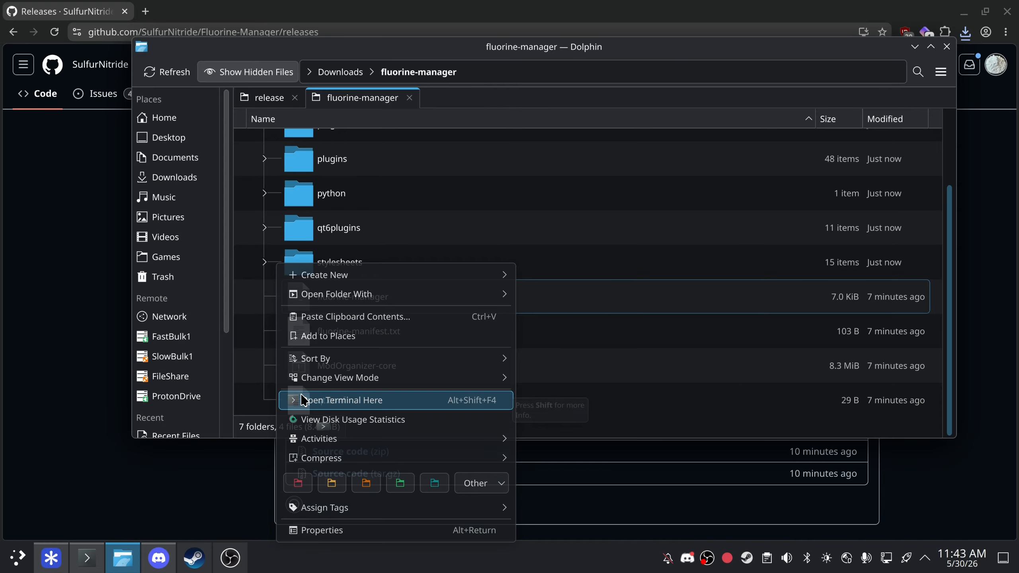
{"action": "type", "text": "./"}
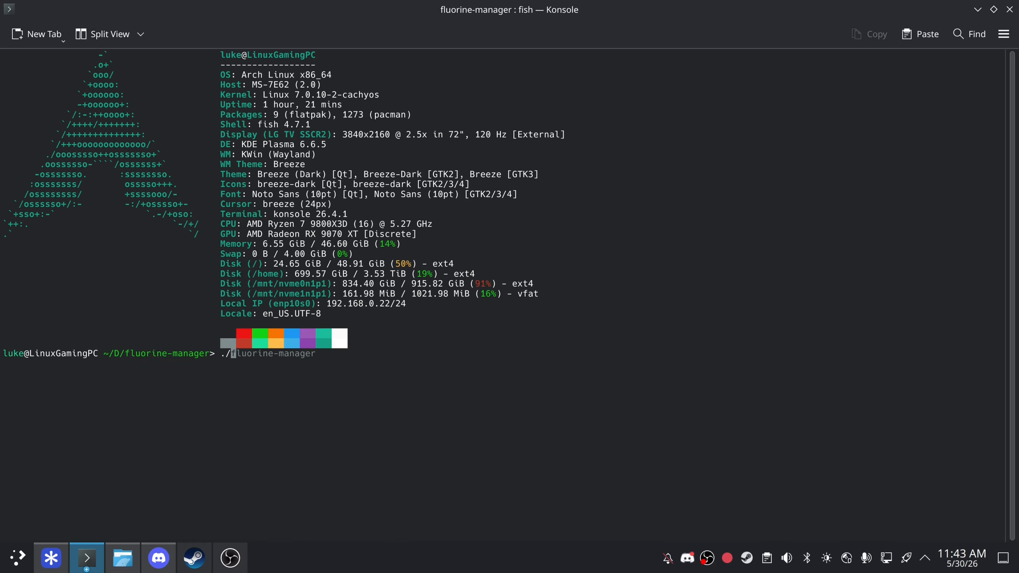
{"action": "key", "text": "Tab"}
{"action": "key", "text": "Return"}
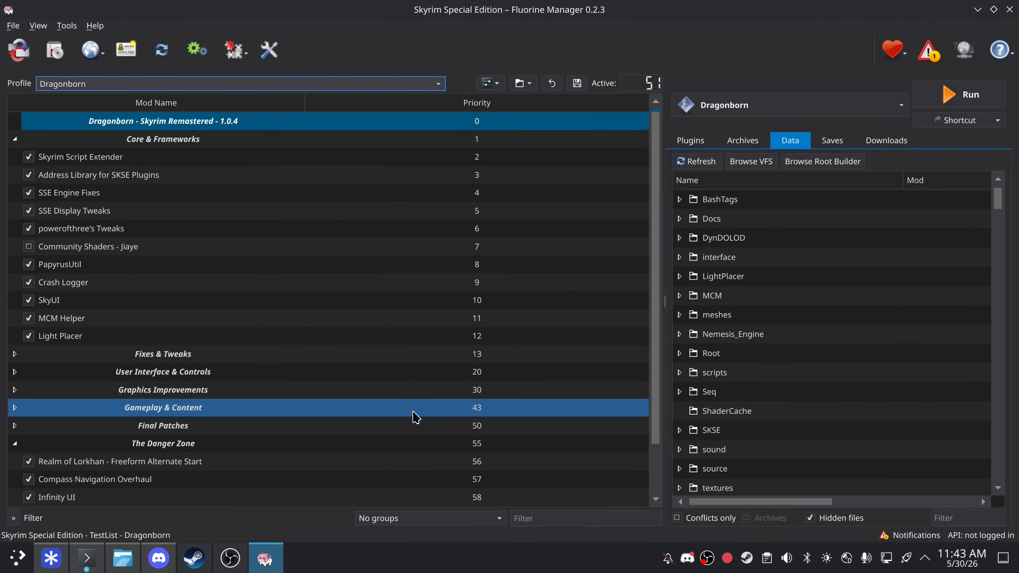
{"action": "left_click", "coordinate": [1009, 9]}
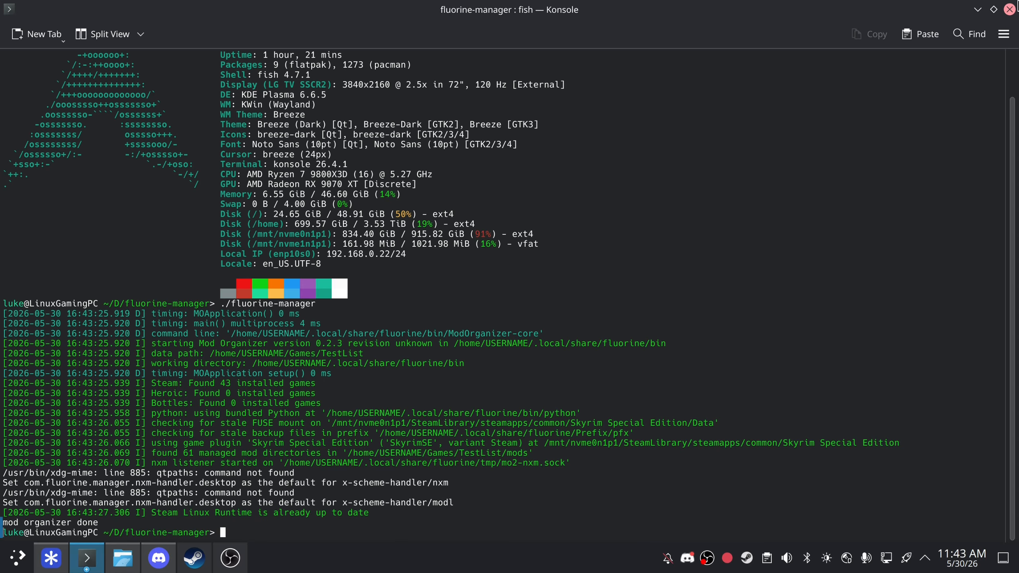
{"action": "left_click", "coordinate": [1010, 10]}
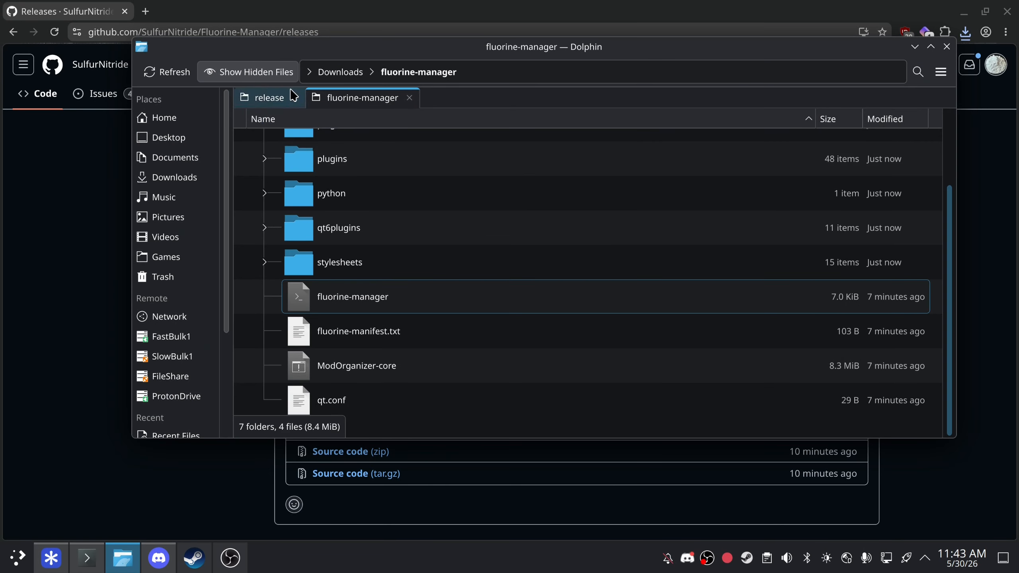
- Delete the extracted fluorine-manager folder from Downloads
{"action": "left_click", "coordinate": [341, 72]}
{"action": "left_click", "coordinate": [365, 172]}
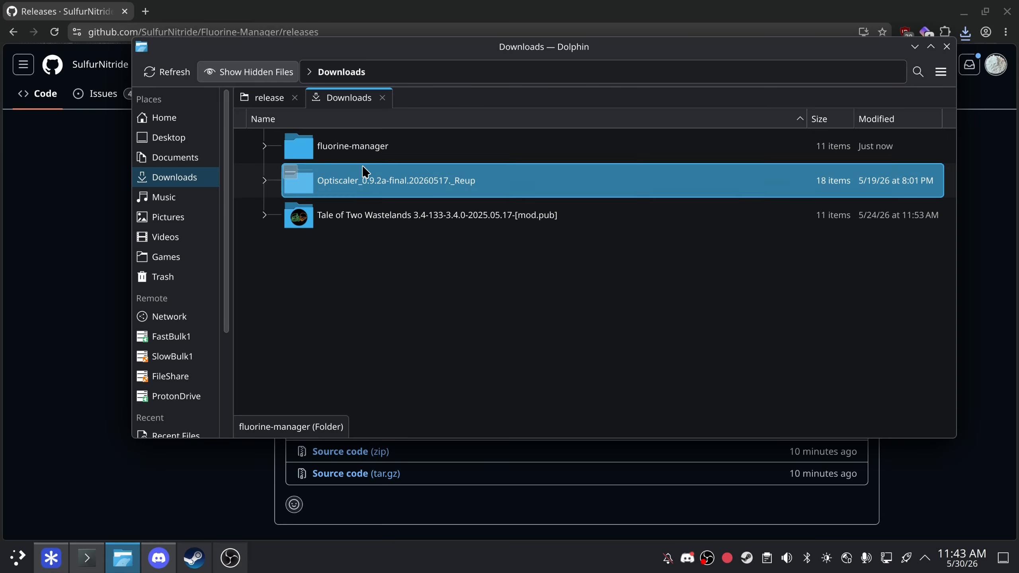
{"action": "left_click", "coordinate": [371, 157]}
{"action": "key", "text": "Delete"}
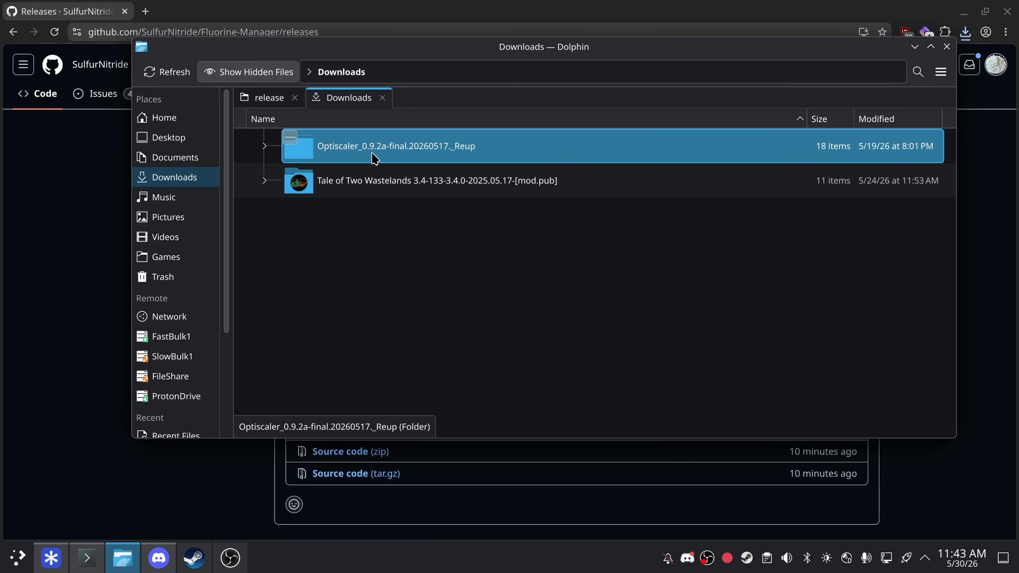
- Start the installed Fluorine Manager from the application launcher search
{"action": "key", "text": "super"}
{"action": "type", "text": "fil"}
{"action": "key", "text": "BackSpace"}
{"action": "key", "text": "BackSpace"}
{"action": "type", "text": "l"}
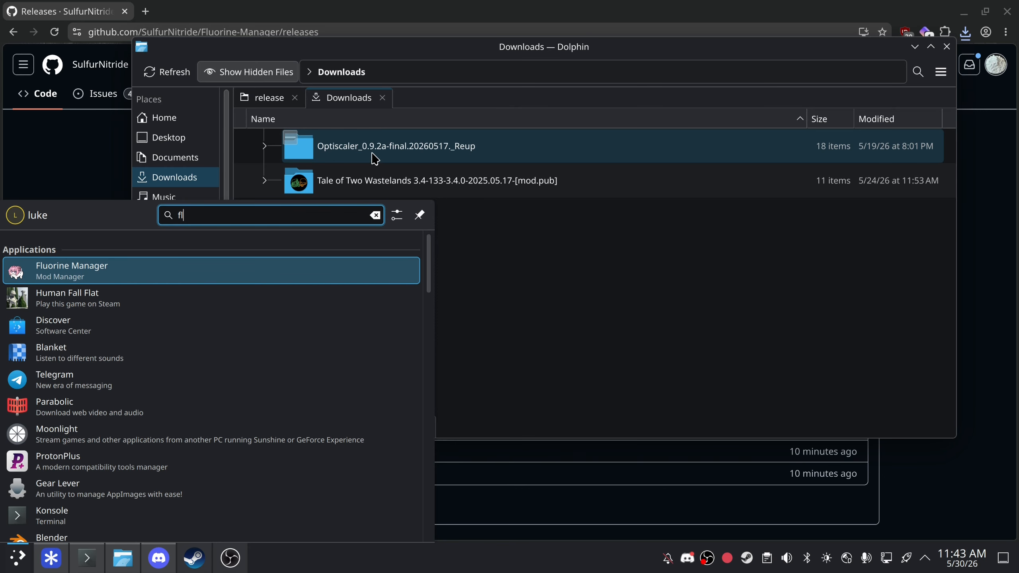
{"action": "type", "text": "u"}
{"action": "key", "text": "Return"}
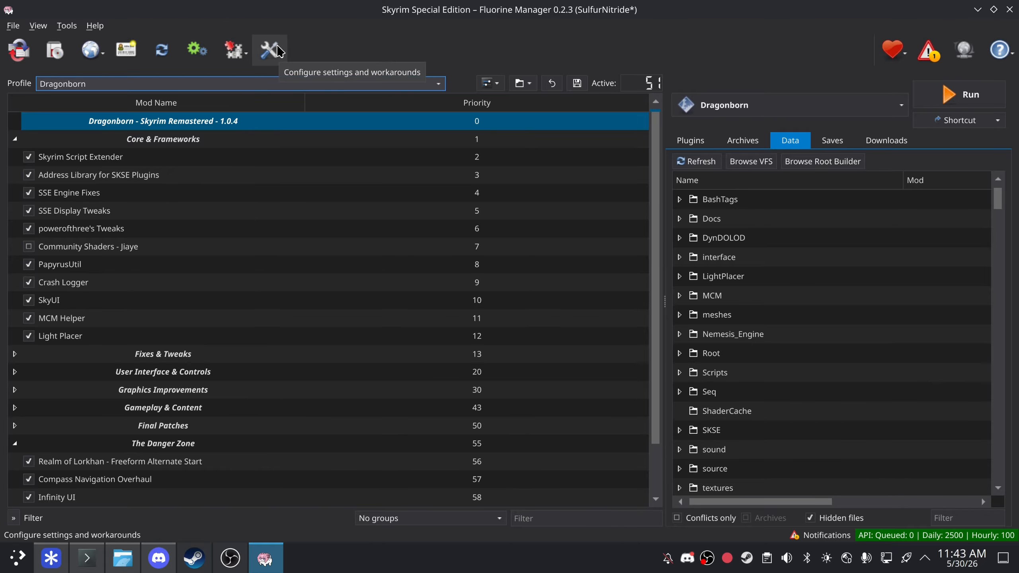
- Show the instance list with BG3, Stardew Valley and TestList, enlarged to full screen
{"action": "left_click", "coordinate": [18, 54]}
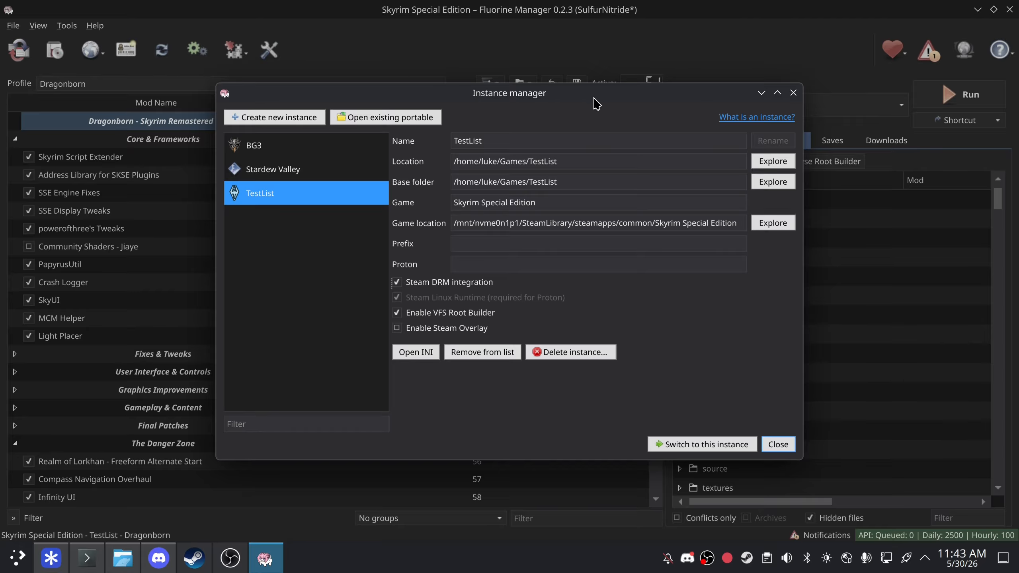
{"action": "left_click_drag", "start_coordinate": [594, 99], "coordinate": [580, 3]}
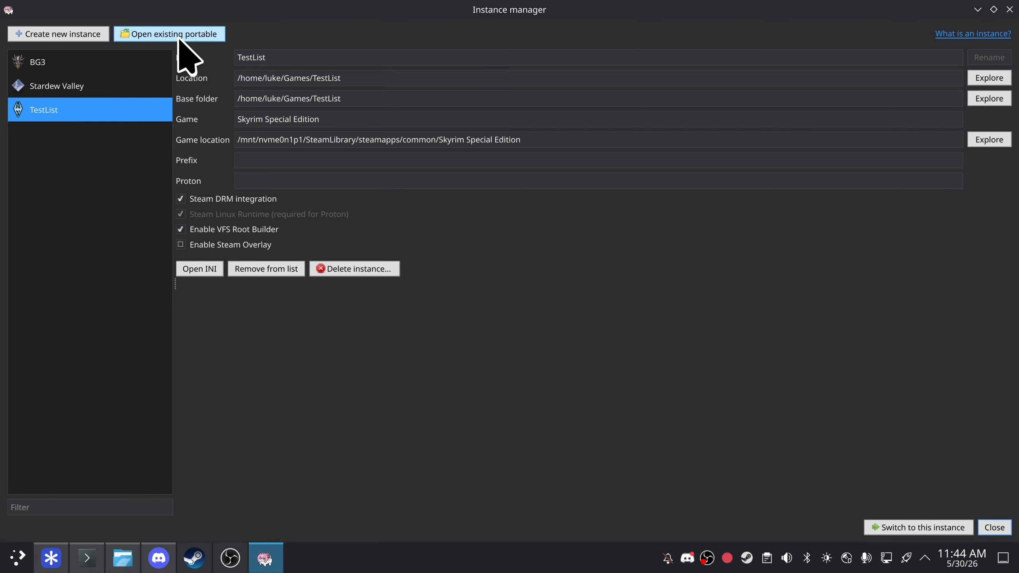
- Start a new instance and choose to make it a global instance
{"action": "left_click", "coordinate": [80, 40]}
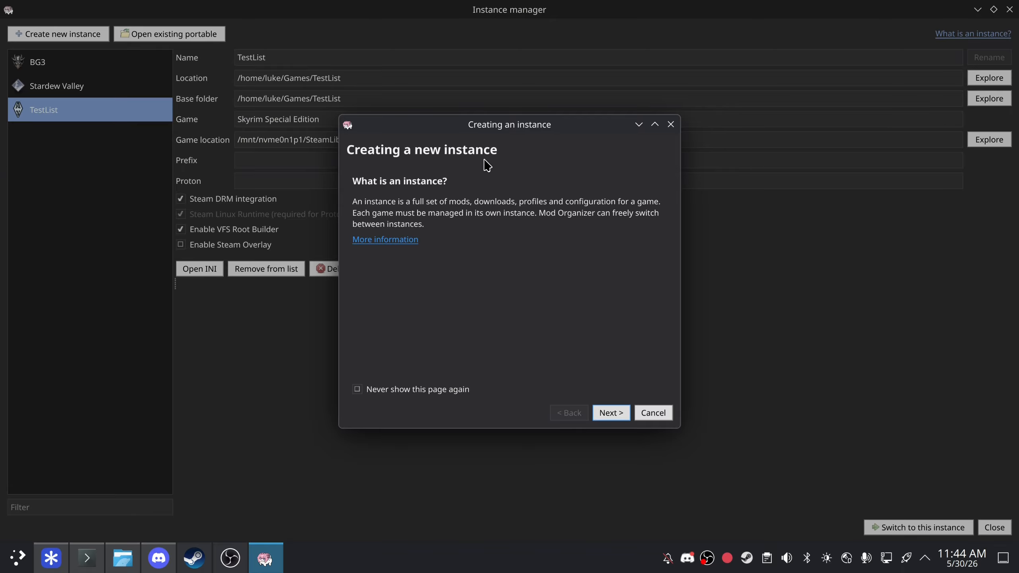
{"action": "left_click", "coordinate": [614, 413]}
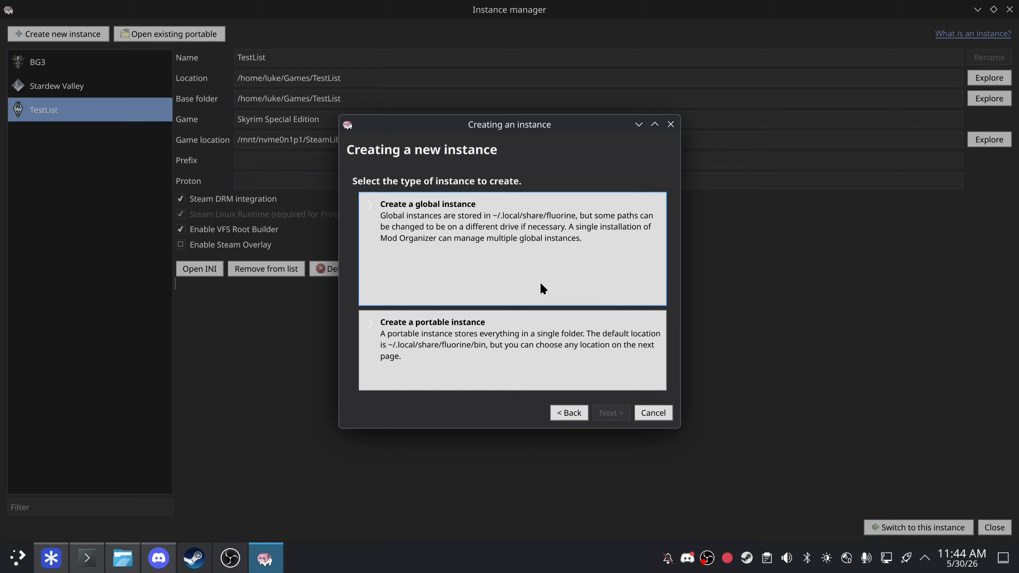
{"action": "left_click", "coordinate": [551, 236]}
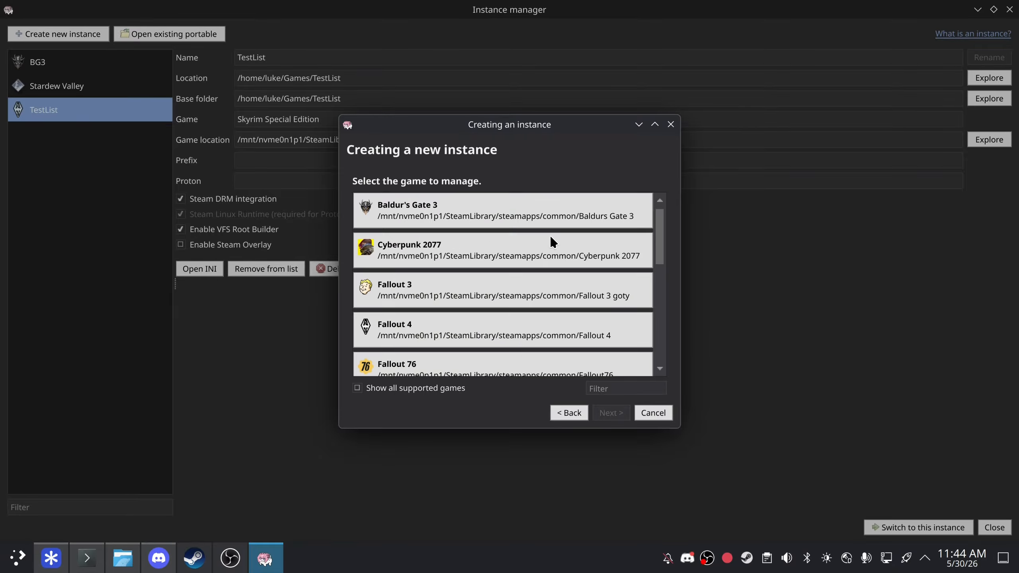
- Pick Skyrim Special Edition as the instance's game
{"action": "left_click", "coordinate": [655, 125]}
{"action": "scroll", "coordinate": [426, 237], "scroll_direction": "down", "scroll_amount": 2}
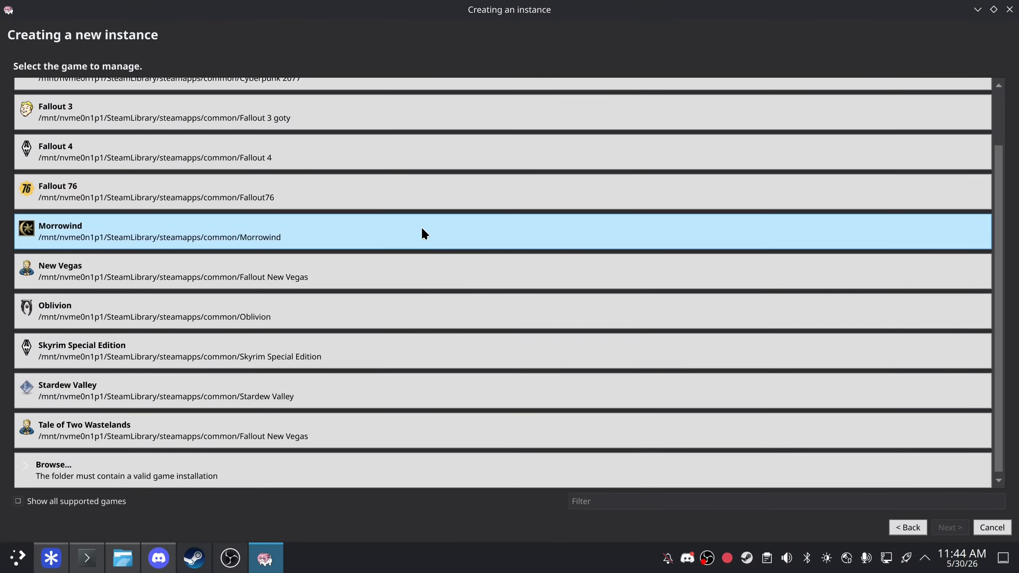
{"action": "scroll", "coordinate": [416, 242], "scroll_direction": "up", "scroll_amount": 2}
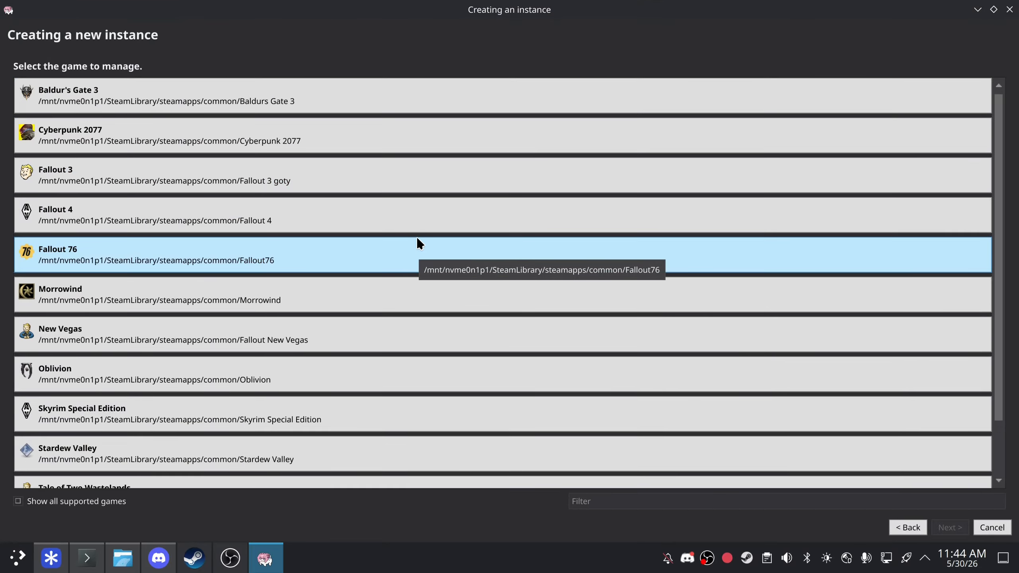
{"action": "scroll", "coordinate": [417, 236], "scroll_direction": "down", "scroll_amount": 3}
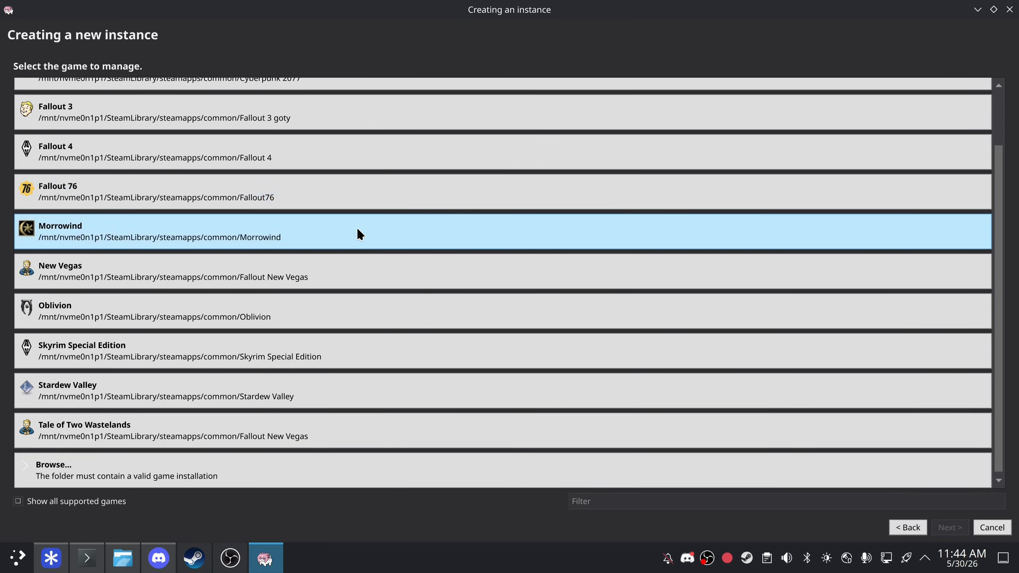
{"action": "scroll", "coordinate": [245, 305], "scroll_direction": "up", "scroll_amount": 2}
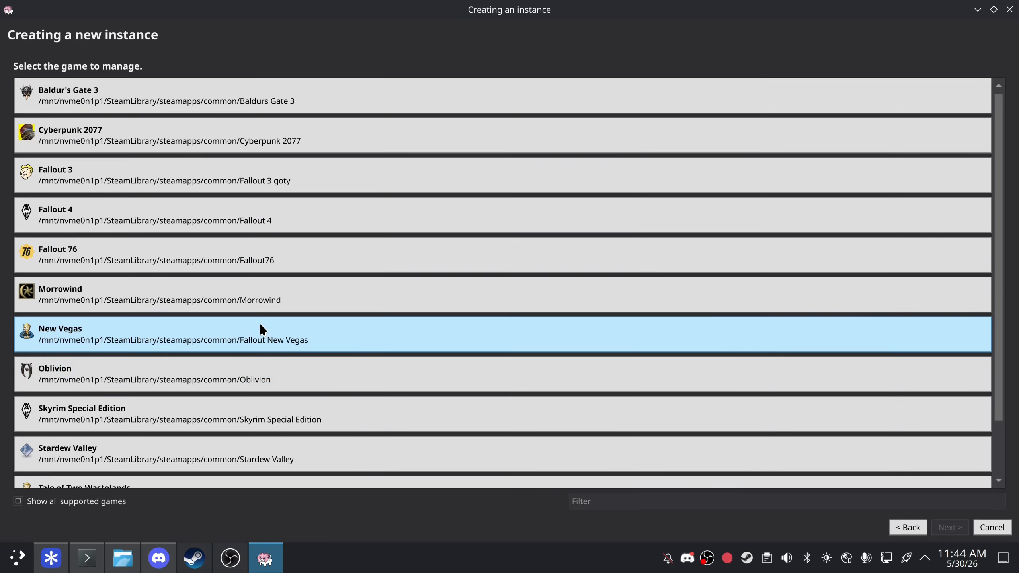
{"action": "scroll", "coordinate": [256, 321], "scroll_direction": "down", "scroll_amount": 2}
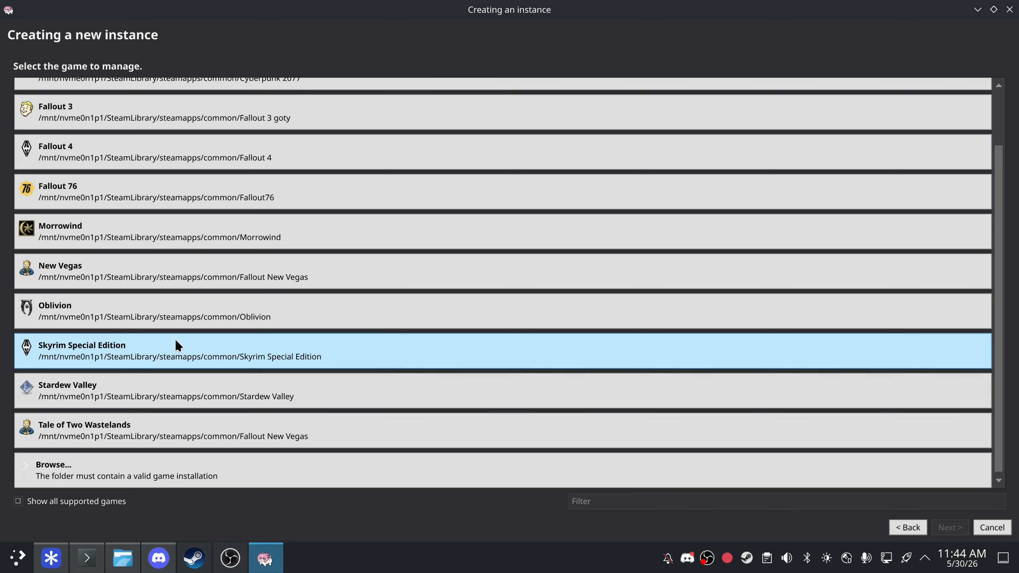
{"action": "left_click", "coordinate": [175, 342]}
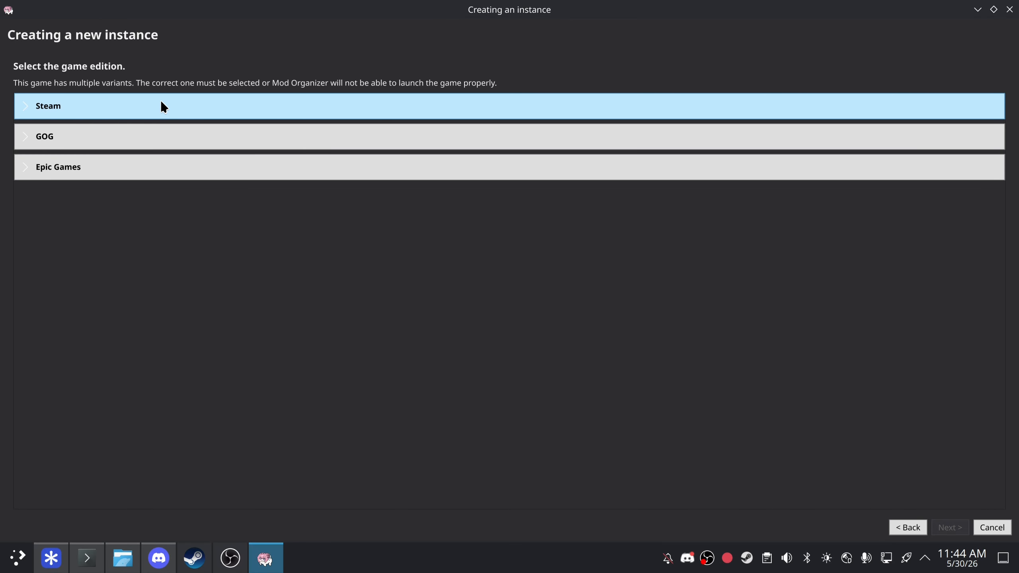
{"action": "left_click", "coordinate": [903, 527]}
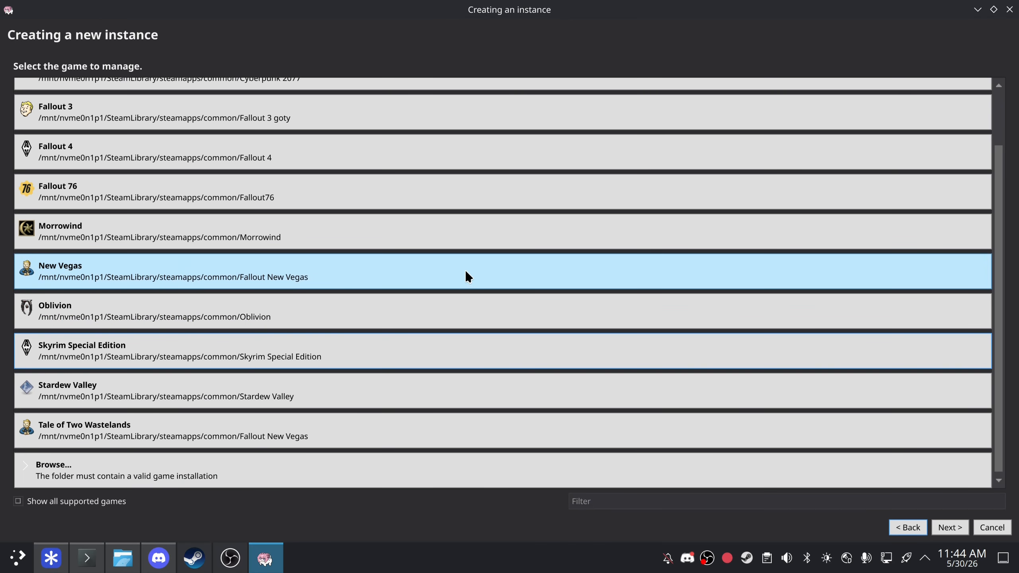
{"action": "left_click", "coordinate": [121, 467]}
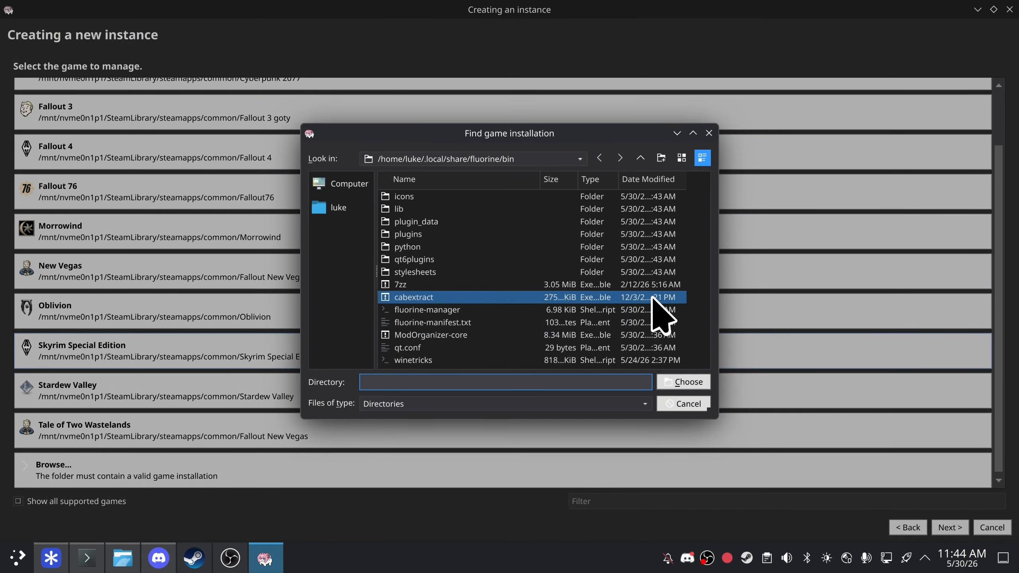
{"action": "left_click", "coordinate": [694, 410]}
{"action": "left_click", "coordinate": [292, 346]}
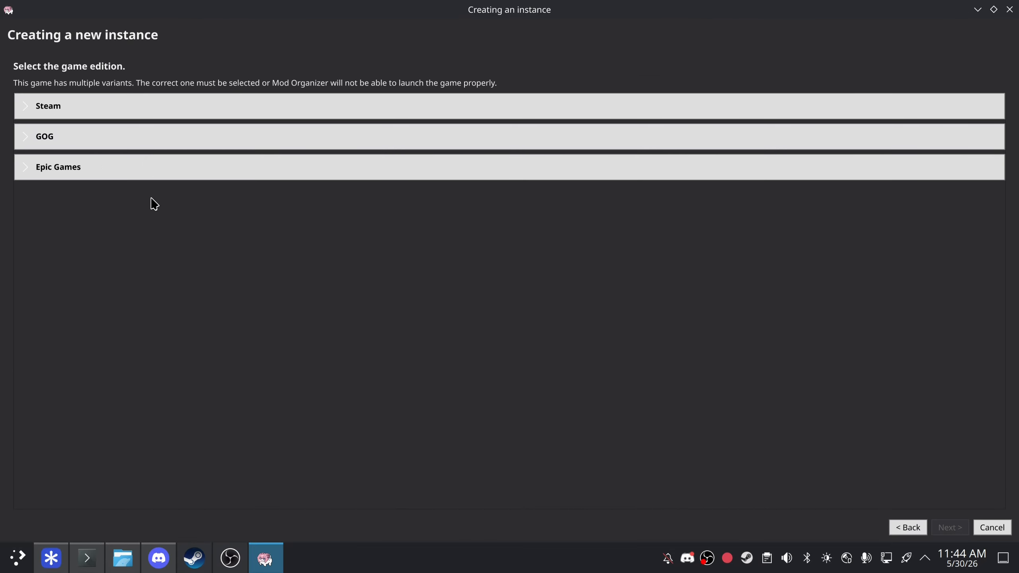
- Choose the Steam edition, keep the name, enable profile INIs, and accept the default location
{"action": "left_click", "coordinate": [113, 116]}
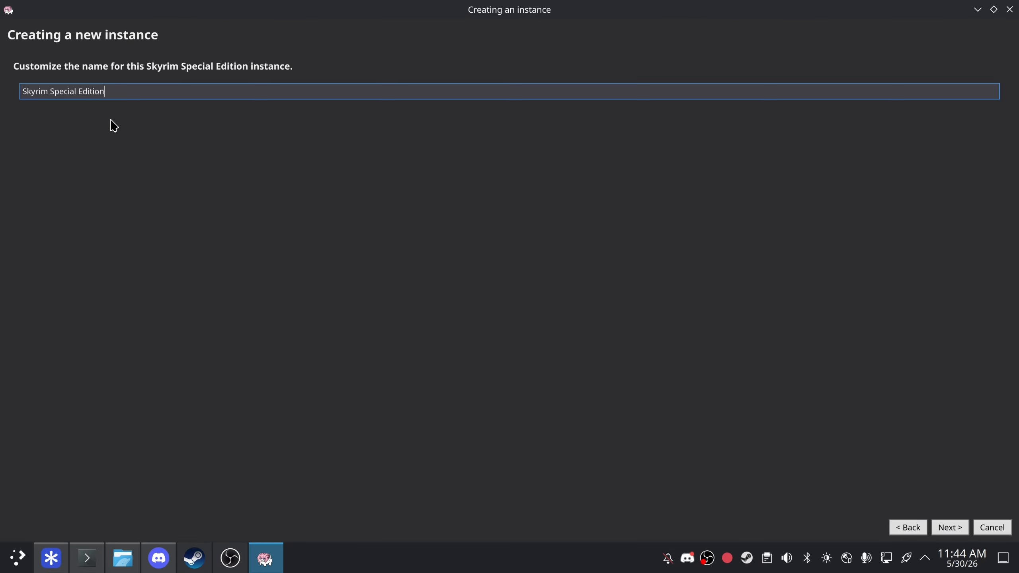
{"action": "left_click", "coordinate": [936, 529]}
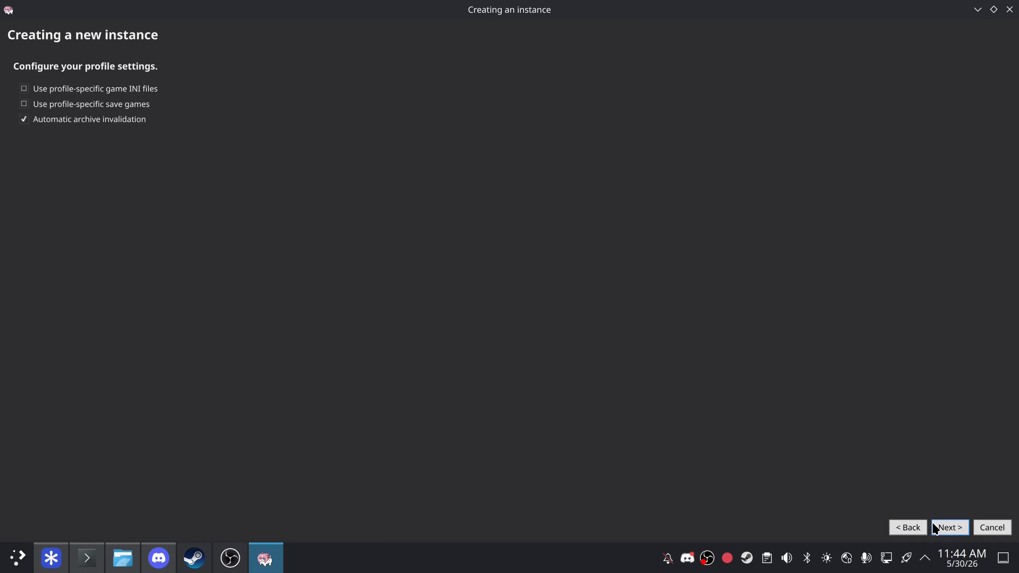
{"action": "left_click", "coordinate": [137, 90]}
{"action": "left_click", "coordinate": [959, 527]}
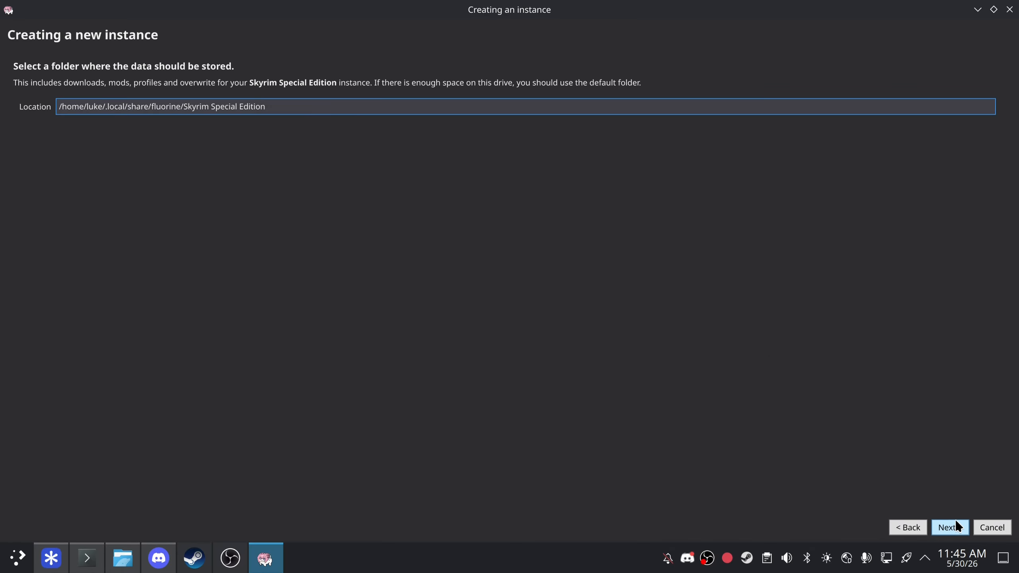
{"action": "left_click", "coordinate": [958, 522]}
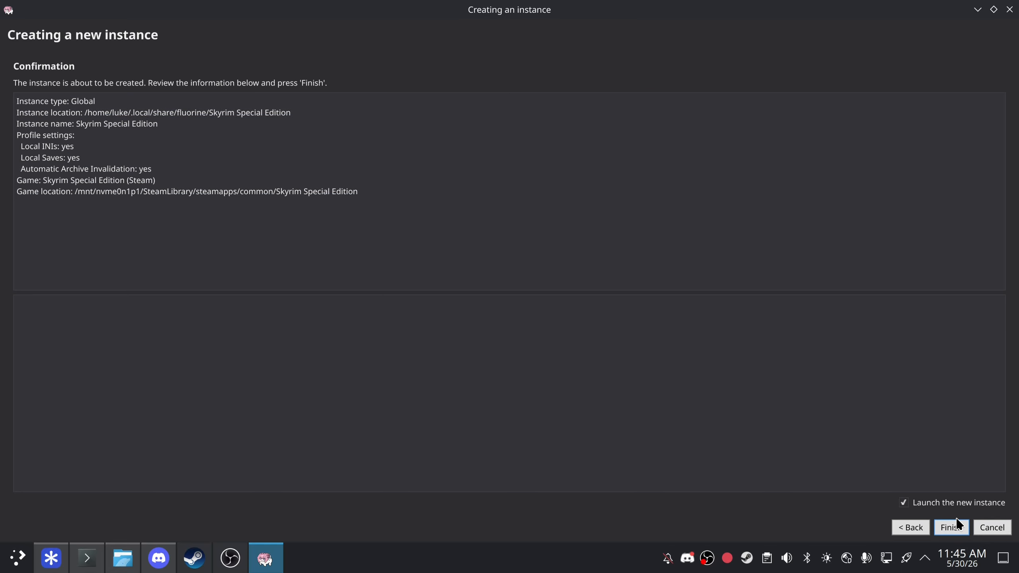
- Finish the wizard and choose Use Old Category Defaults for categories
{"action": "left_click", "coordinate": [959, 529]}
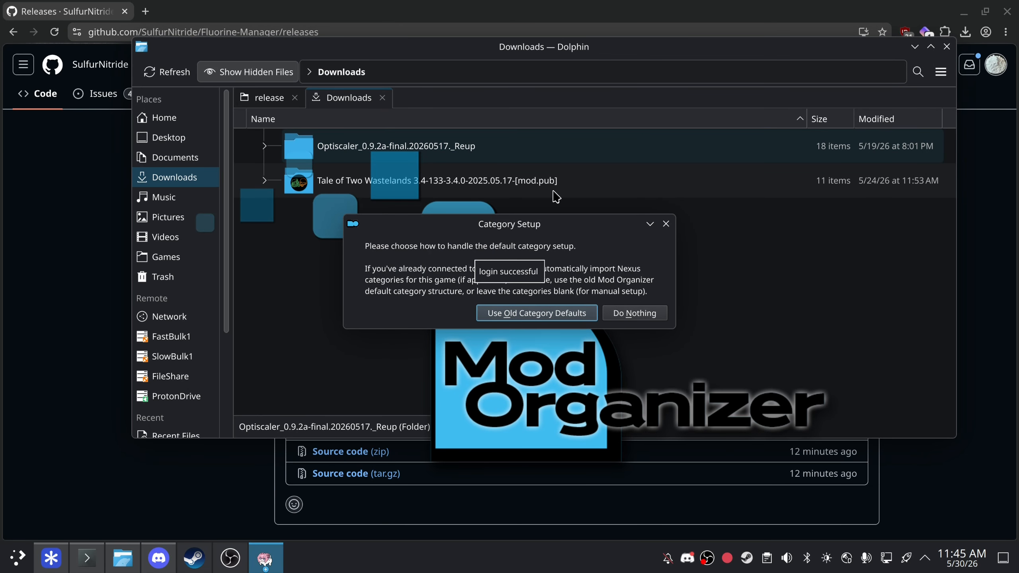
{"action": "left_click_drag", "start_coordinate": [555, 232], "coordinate": [729, 191]}
{"action": "left_click", "coordinate": [739, 277]}
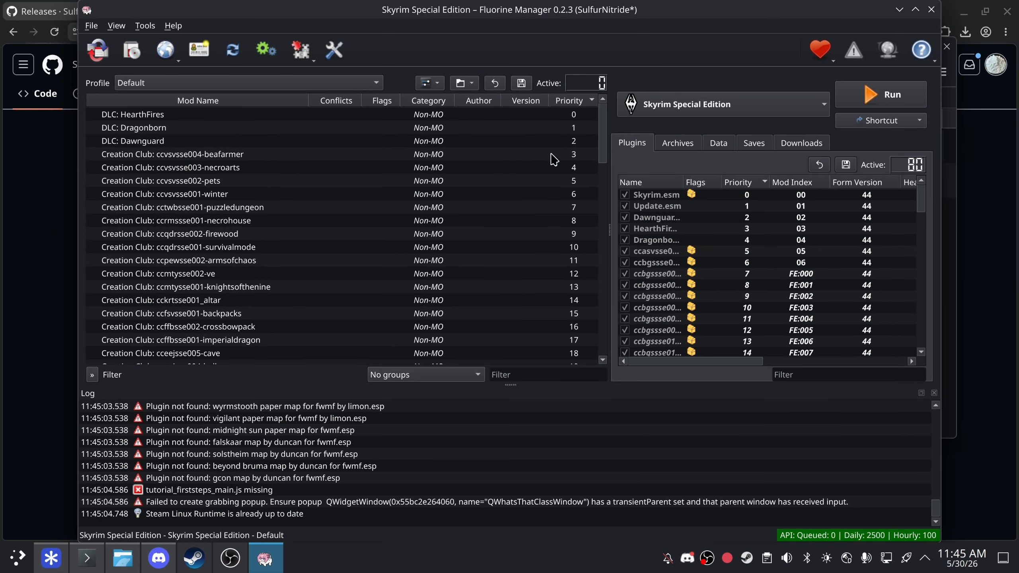
- Resize the panels to review the Default profile's DLC and 78 Creation Club entries
{"action": "left_click_drag", "start_coordinate": [601, 130], "coordinate": [641, 337]}
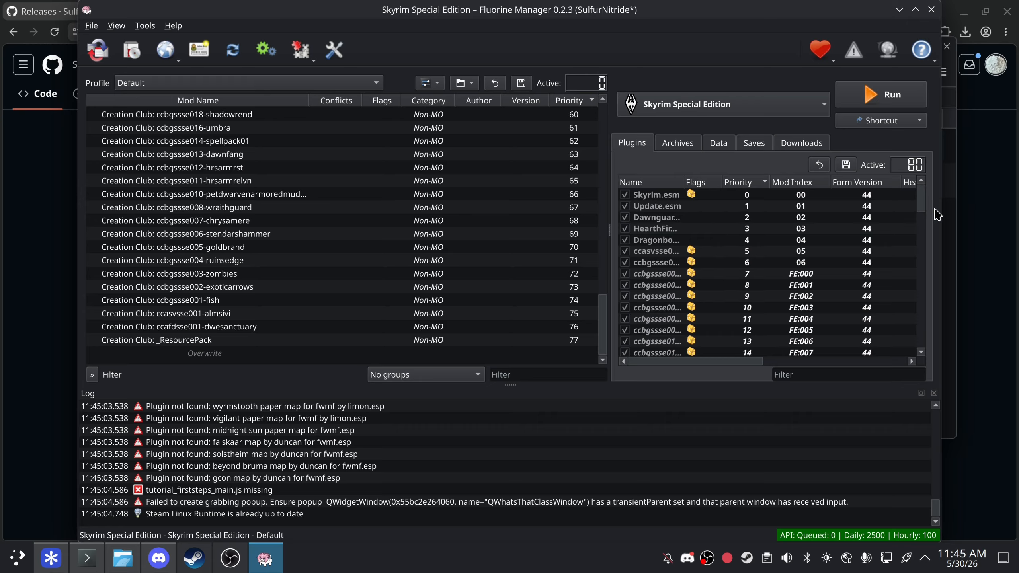
{"action": "left_click_drag", "start_coordinate": [924, 195], "coordinate": [861, 39]}
{"action": "scroll", "coordinate": [524, 410], "scroll_direction": "up", "scroll_amount": 10}
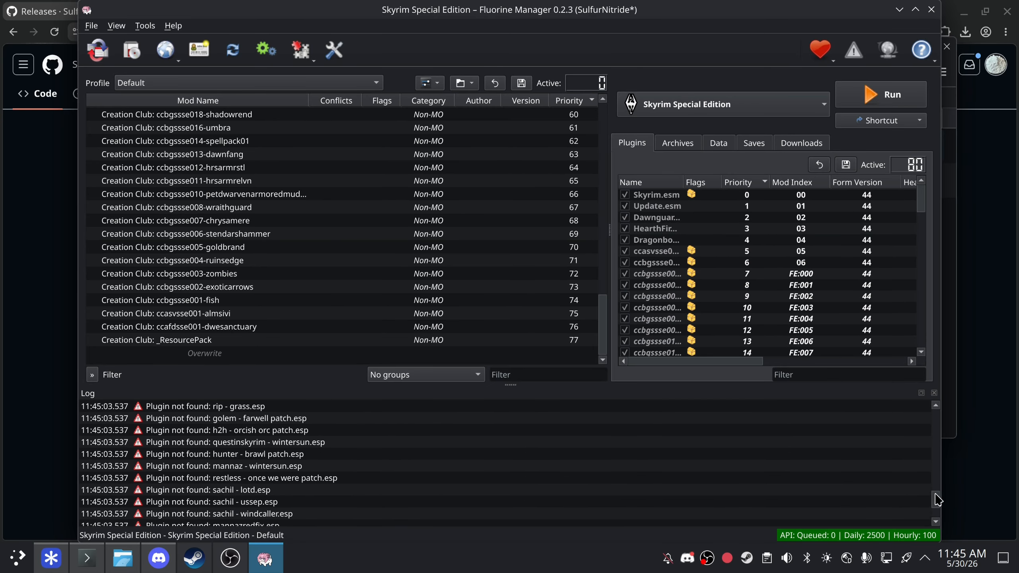
{"action": "left_click_drag", "start_coordinate": [937, 499], "coordinate": [942, 550]}
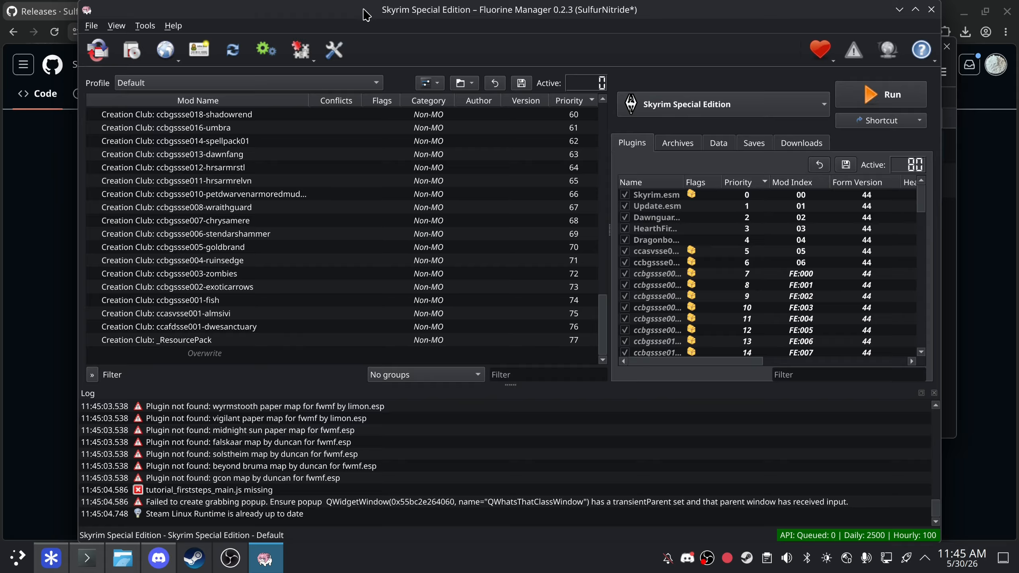
- Delete the existing Wine prefix on the Settings Wine/Proton page
{"action": "left_click", "coordinate": [341, 51]}
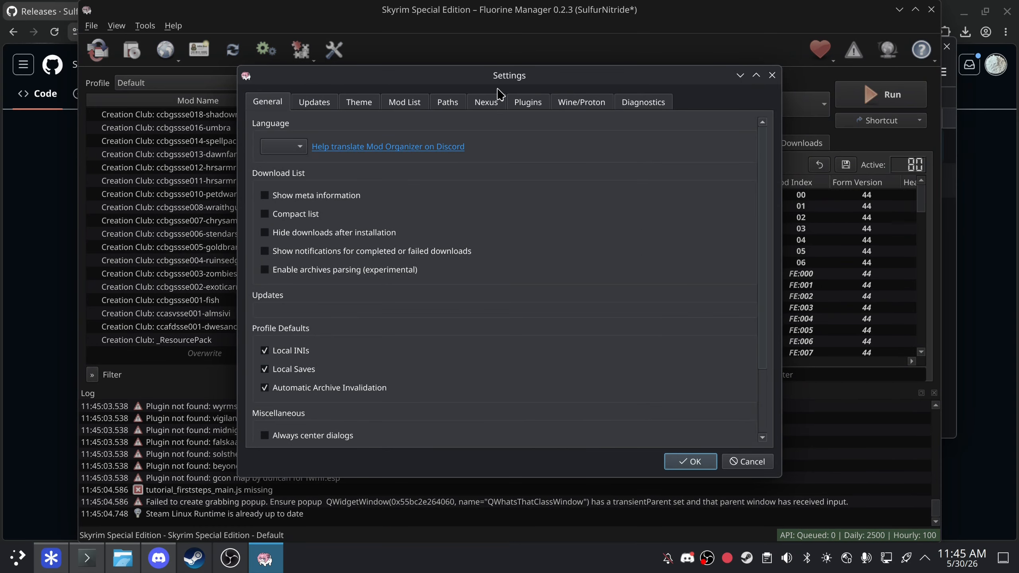
{"action": "left_click", "coordinate": [566, 103]}
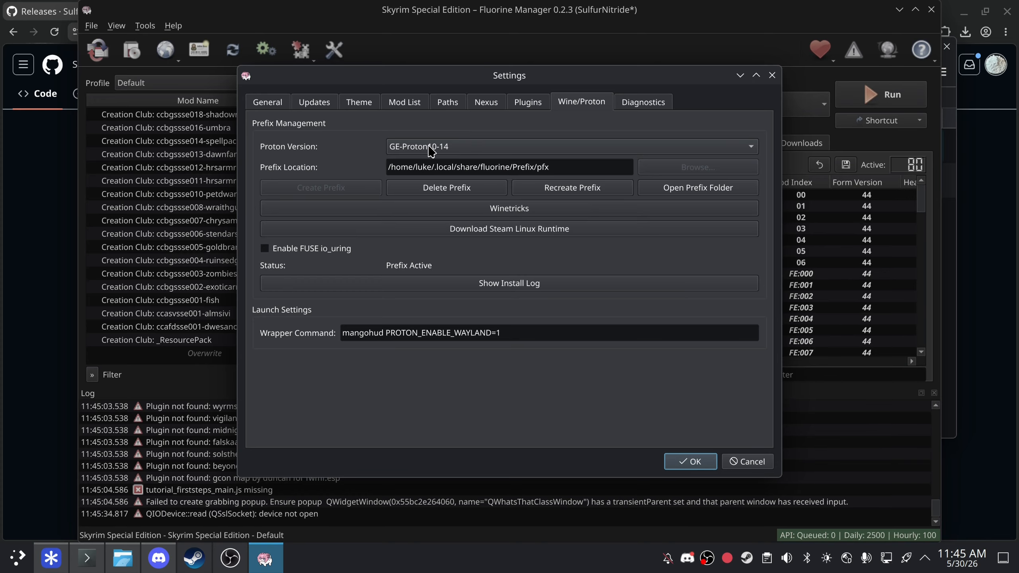
{"action": "left_click", "coordinate": [454, 188]}
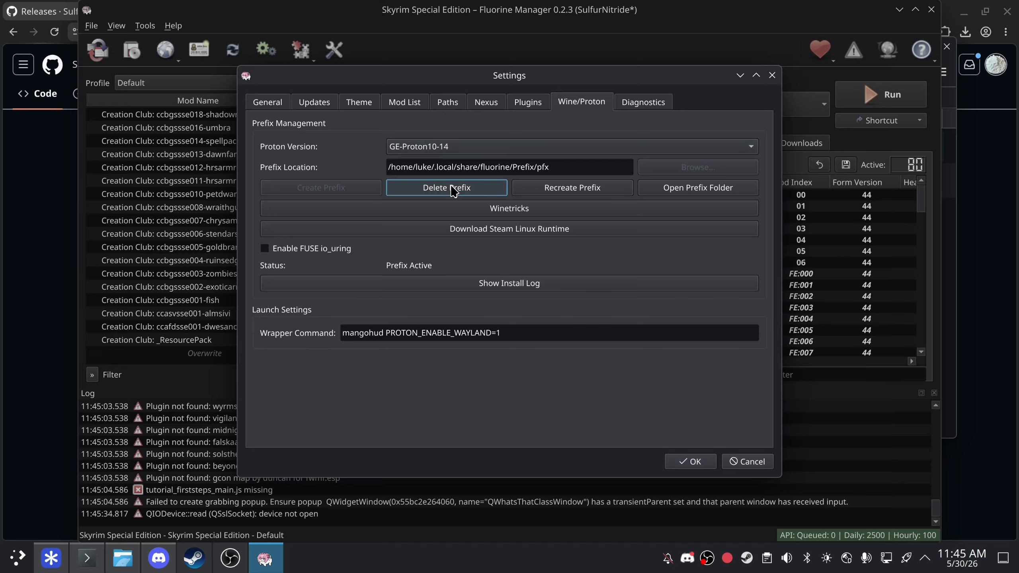
- Set the Proton Version to Proton-CachyOS Latest
{"action": "left_click", "coordinate": [456, 146]}
{"action": "left_click", "coordinate": [457, 163]}
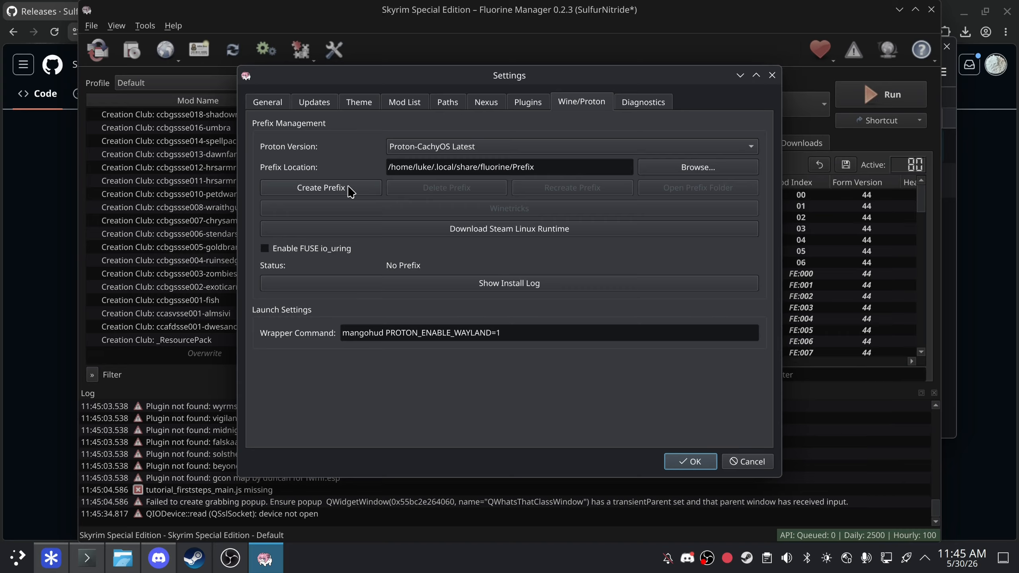
{"action": "left_click_drag", "start_coordinate": [561, 167], "coordinate": [359, 165]}
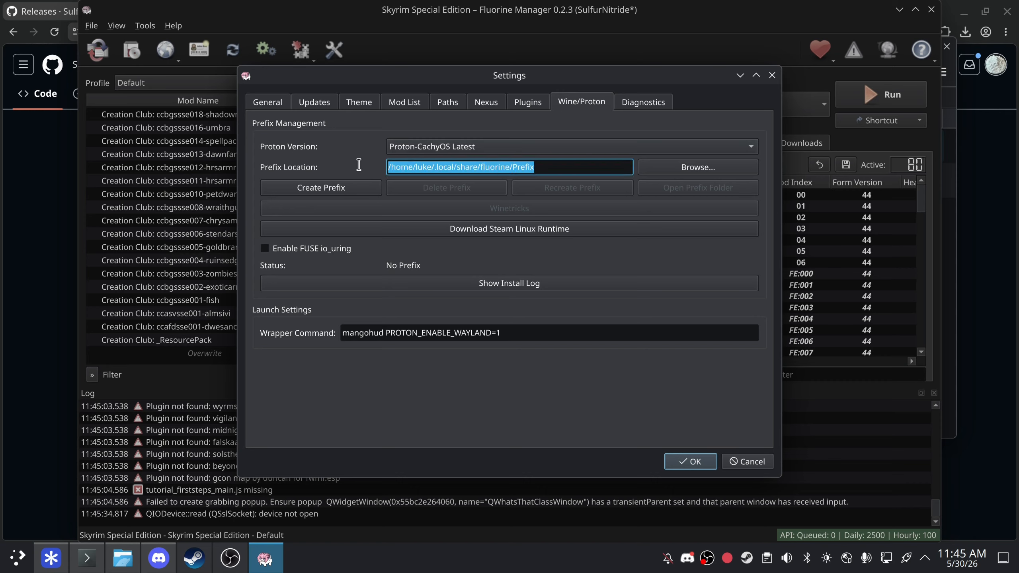
{"action": "left_click", "coordinate": [550, 167]}
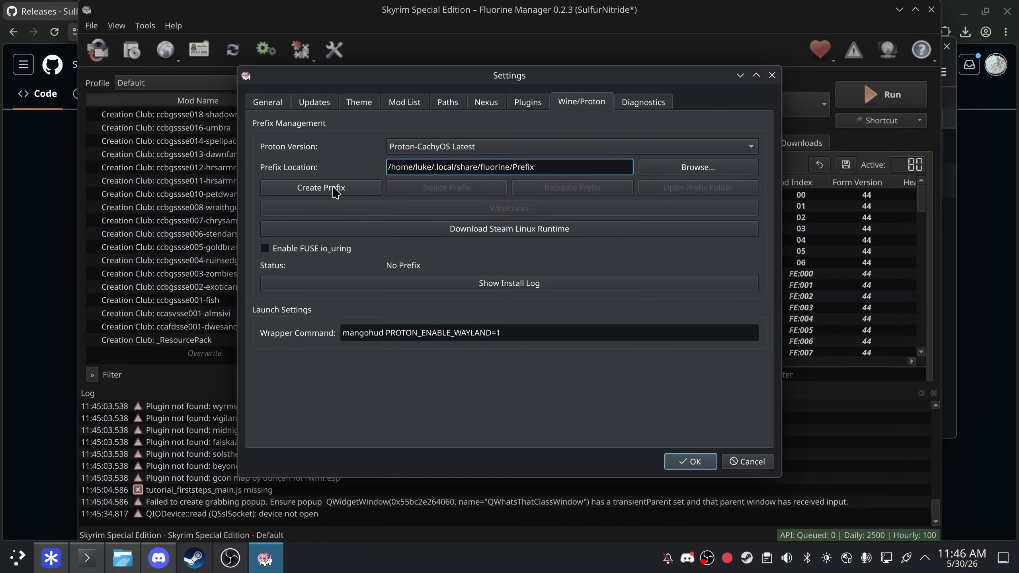
- Create a new Wine prefix and close the setup window once it reports Prefix Active
{"action": "left_click", "coordinate": [321, 188]}
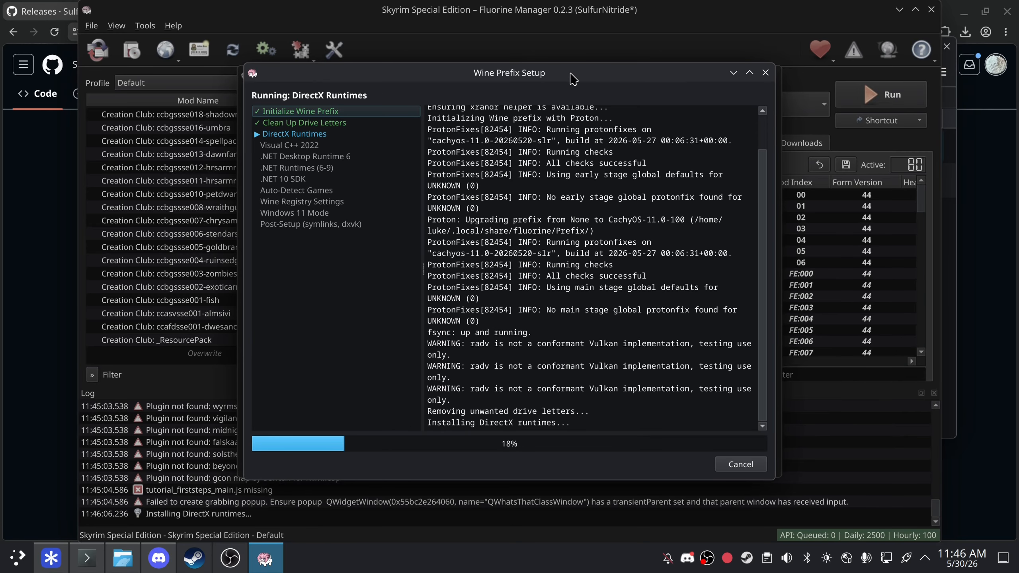
{"action": "mouse_move", "coordinate": [574, 79]}
{"action": "left_mouse_down"}
{"action": "mouse_move", "coordinate": [735, 392]}
{"action": "mouse_move", "coordinate": [651, 212]}
{"action": "mouse_move", "coordinate": [707, 66]}
{"action": "mouse_move", "coordinate": [741, 101]}
{"action": "mouse_move", "coordinate": [592, 83]}
{"action": "left_mouse_up"}
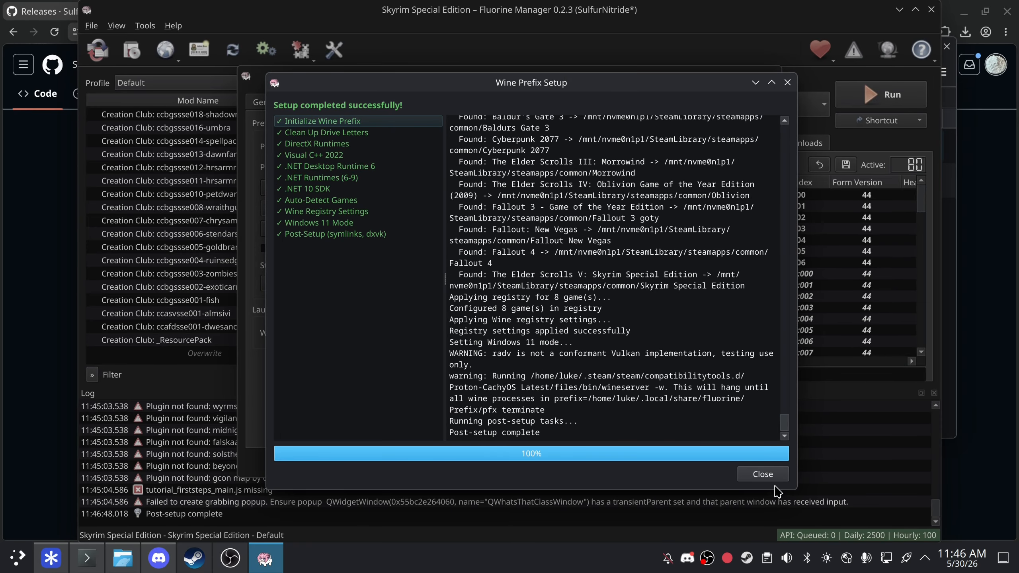
{"action": "left_click", "coordinate": [772, 476]}
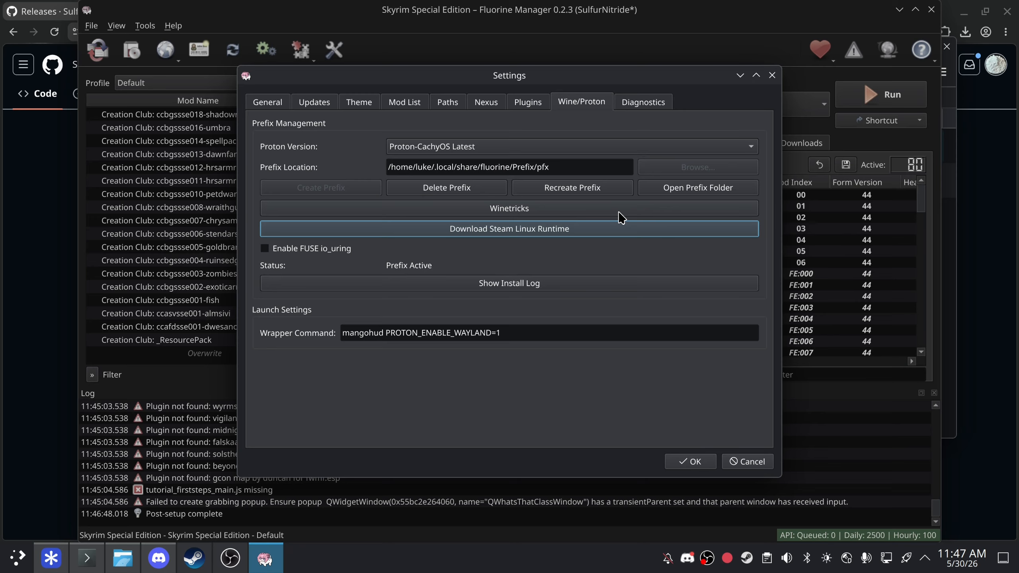
{"action": "left_click", "coordinate": [557, 210]}
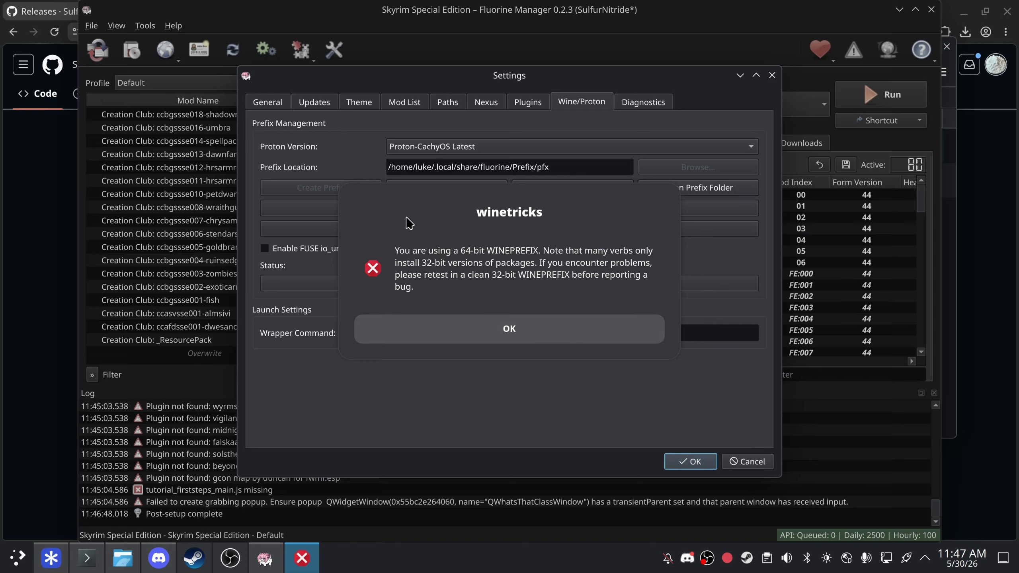
{"action": "left_click", "coordinate": [506, 329]}
{"action": "left_click", "coordinate": [540, 323]}
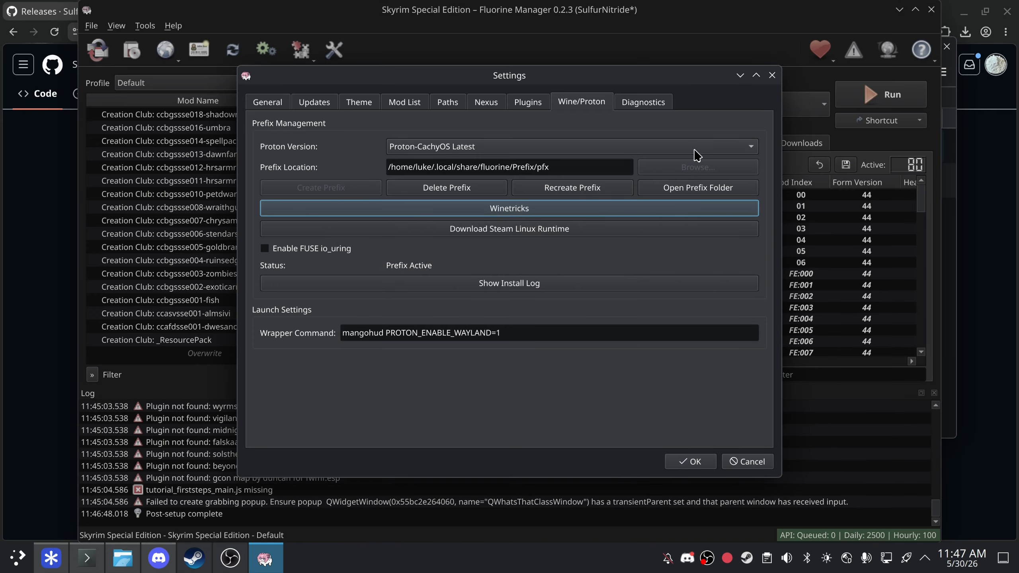
{"action": "left_click", "coordinate": [596, 405]}
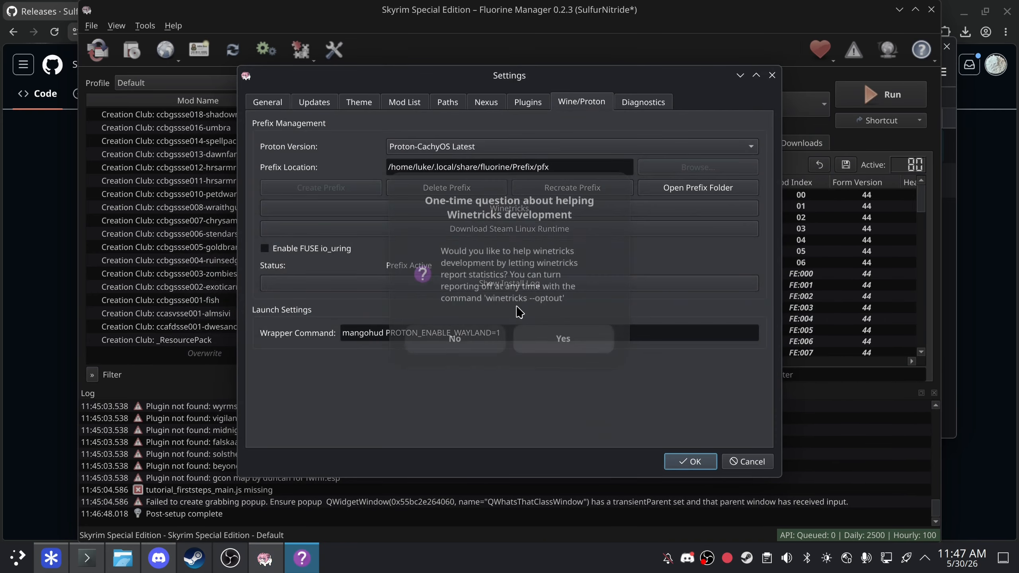
{"action": "left_click", "coordinate": [563, 340]}
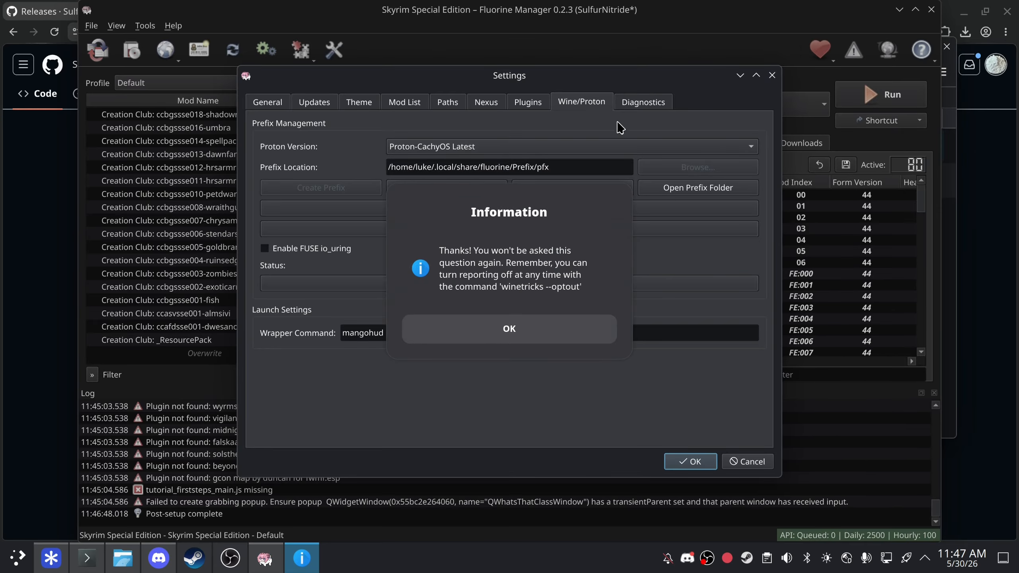
{"action": "left_click", "coordinate": [510, 328]}
{"action": "scroll", "coordinate": [326, 297], "scroll_direction": "down", "scroll_amount": 1}
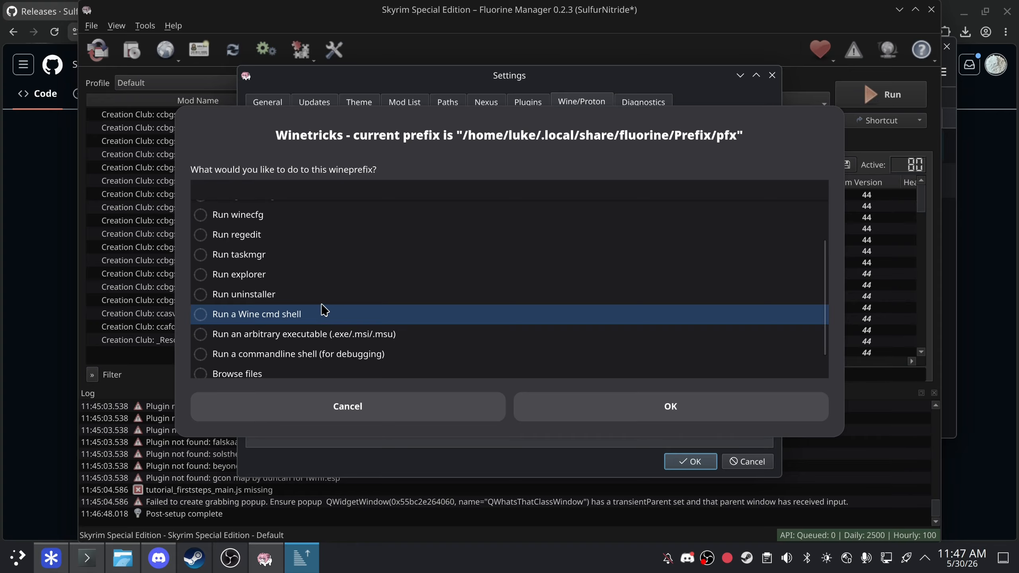
{"action": "left_click", "coordinate": [305, 295]}
{"action": "left_click", "coordinate": [592, 403]}
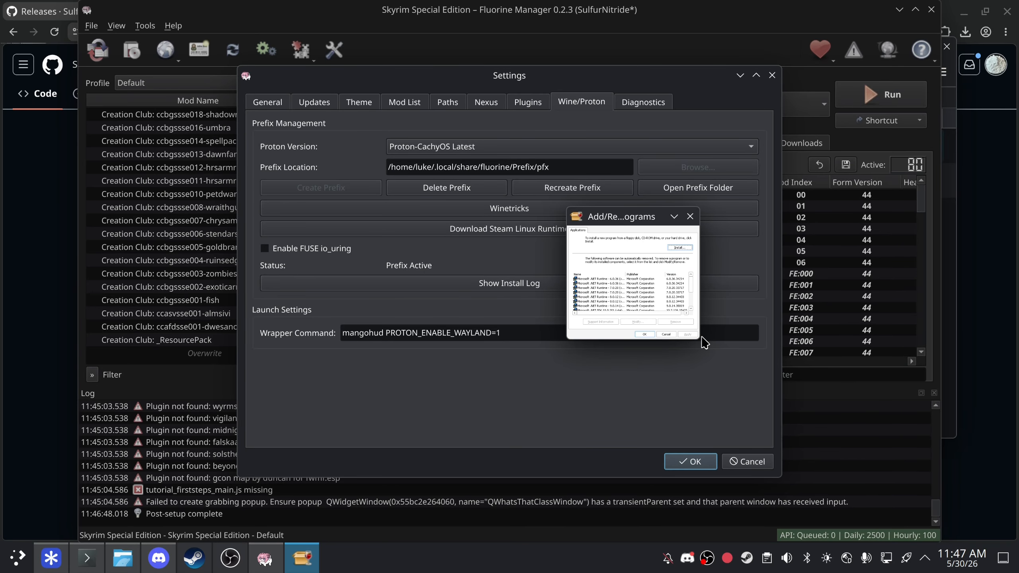
{"action": "scroll", "coordinate": [638, 294], "scroll_direction": "down", "scroll_amount": 1}
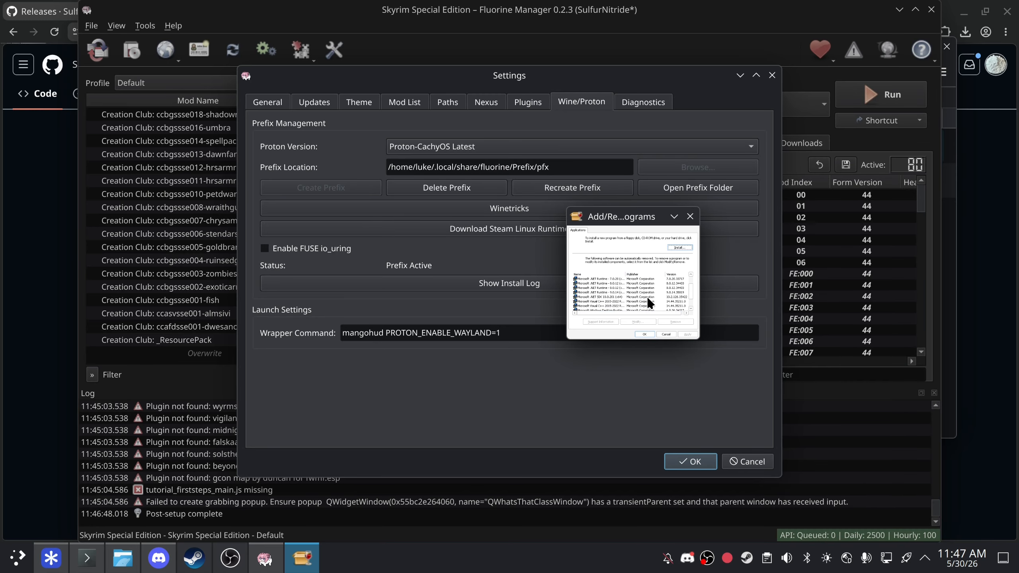
{"action": "left_click", "coordinate": [666, 334]}
{"action": "left_click", "coordinate": [465, 412]}
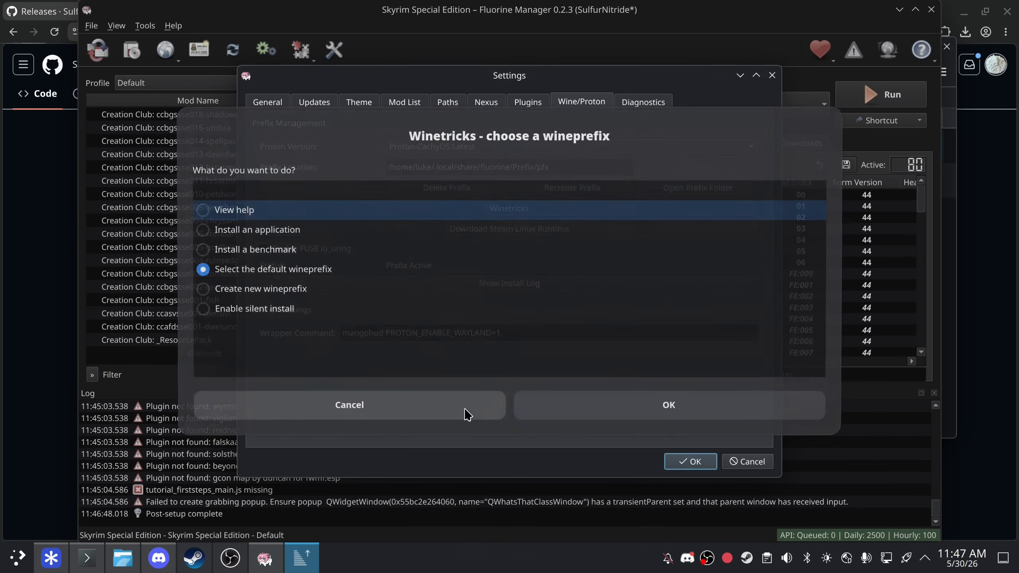
{"action": "left_click", "coordinate": [466, 414]}
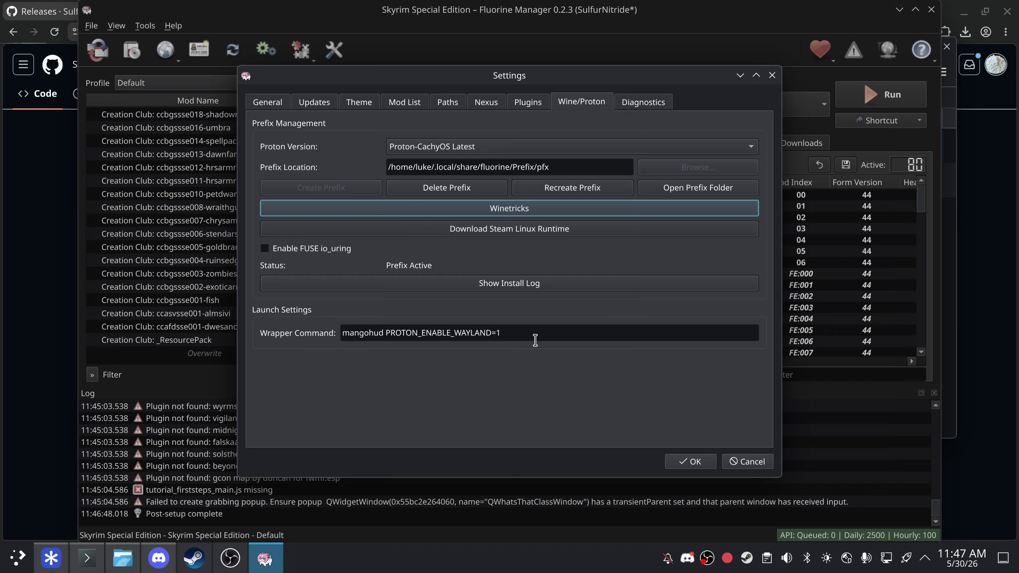
- Disconnect the current Nexus Mods account in the Nexus settings
{"action": "triple_click", "coordinate": [376, 330]}
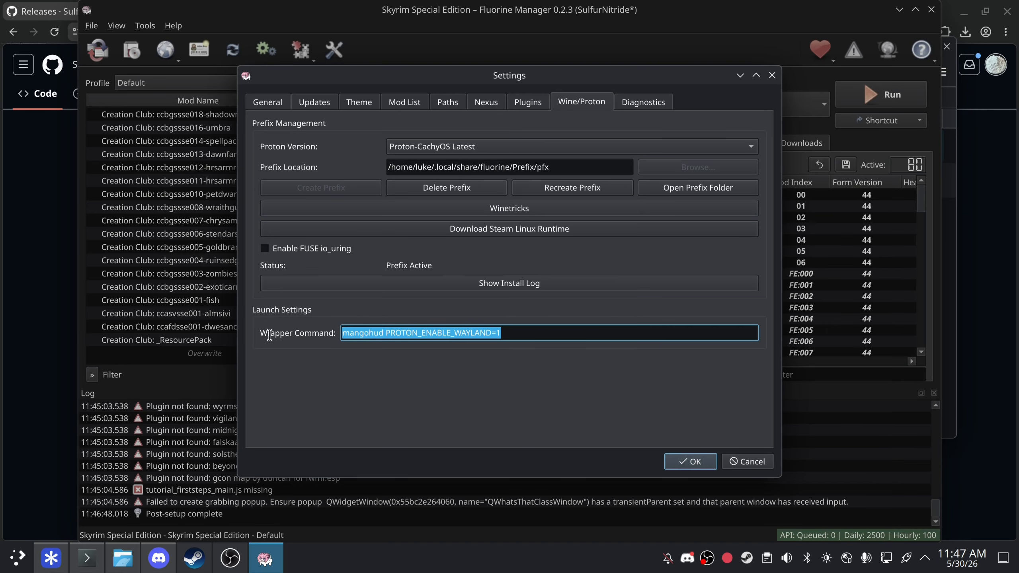
{"action": "key", "text": "End"}
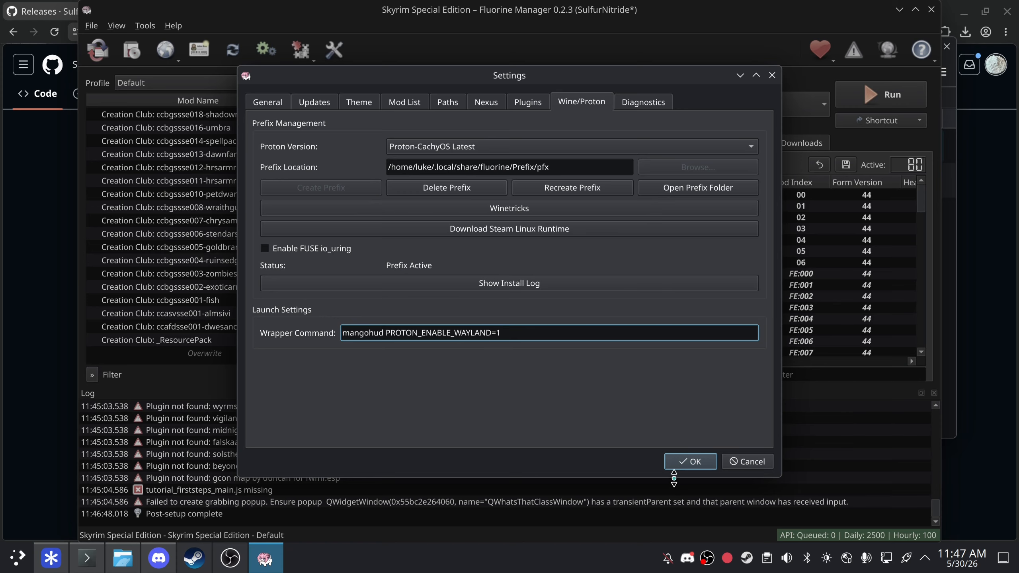
{"action": "left_click", "coordinate": [490, 106]}
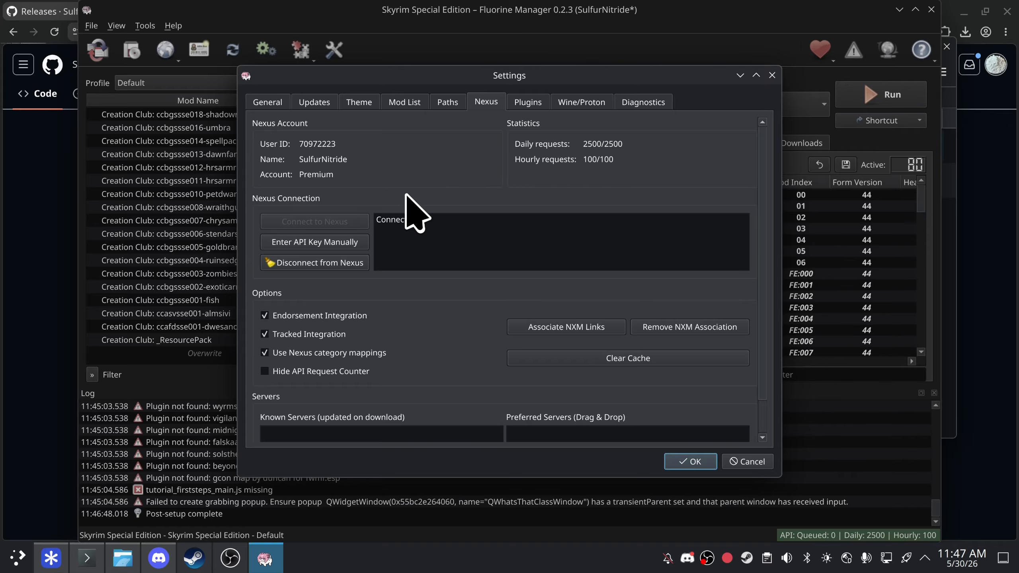
{"action": "left_click", "coordinate": [353, 264]}
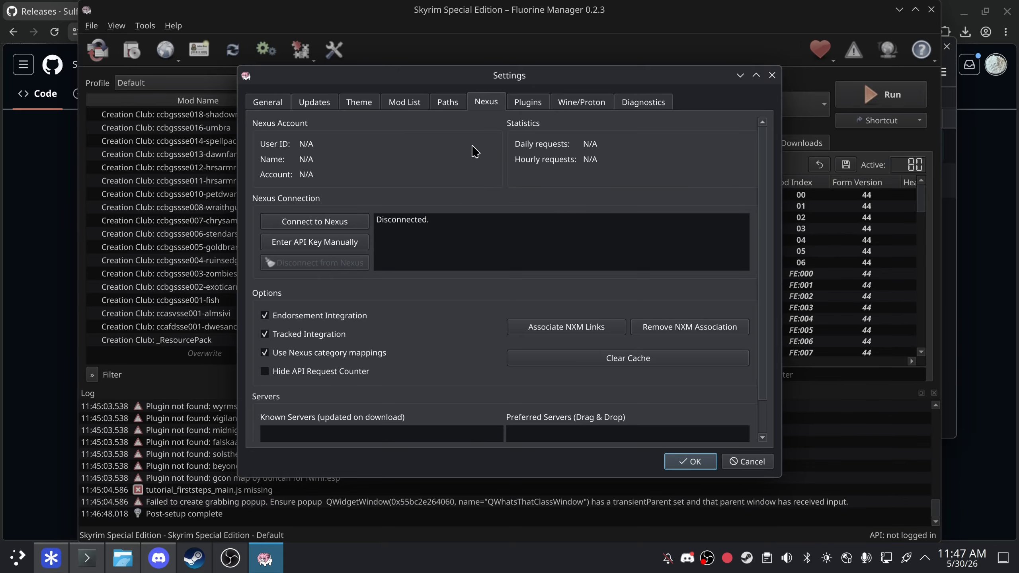
- Reconnect to Nexus and authorise the manager in the browser, confirming Premium login
{"action": "left_click", "coordinate": [338, 222]}
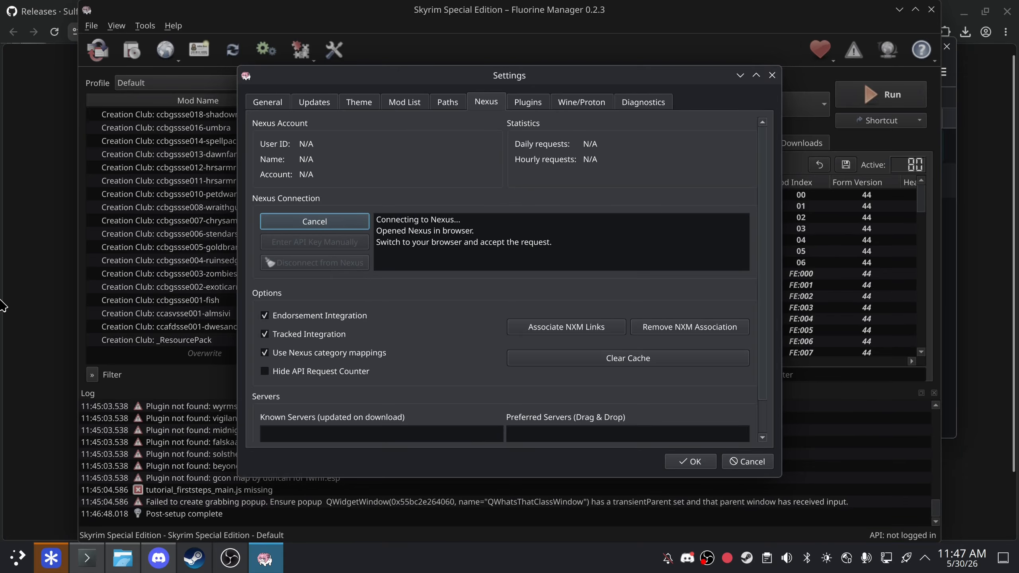
{"action": "left_click", "coordinate": [51, 559]}
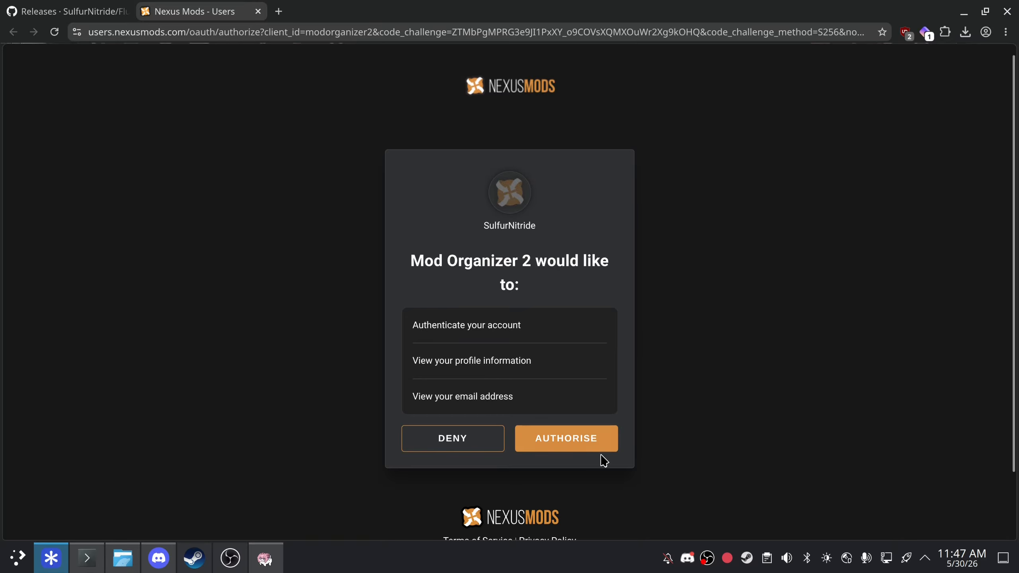
{"action": "left_click", "coordinate": [591, 442]}
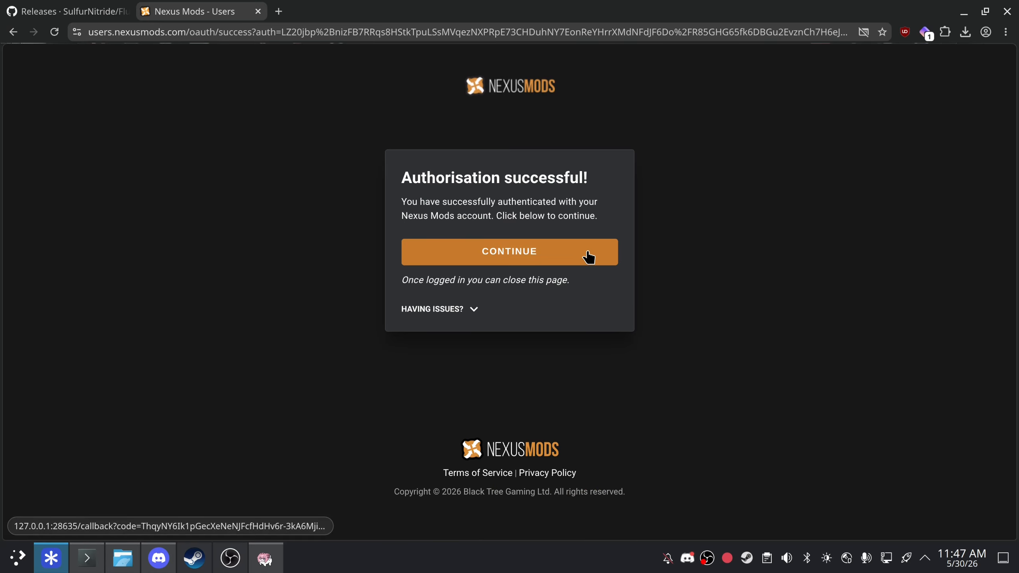
{"action": "left_click", "coordinate": [589, 257]}
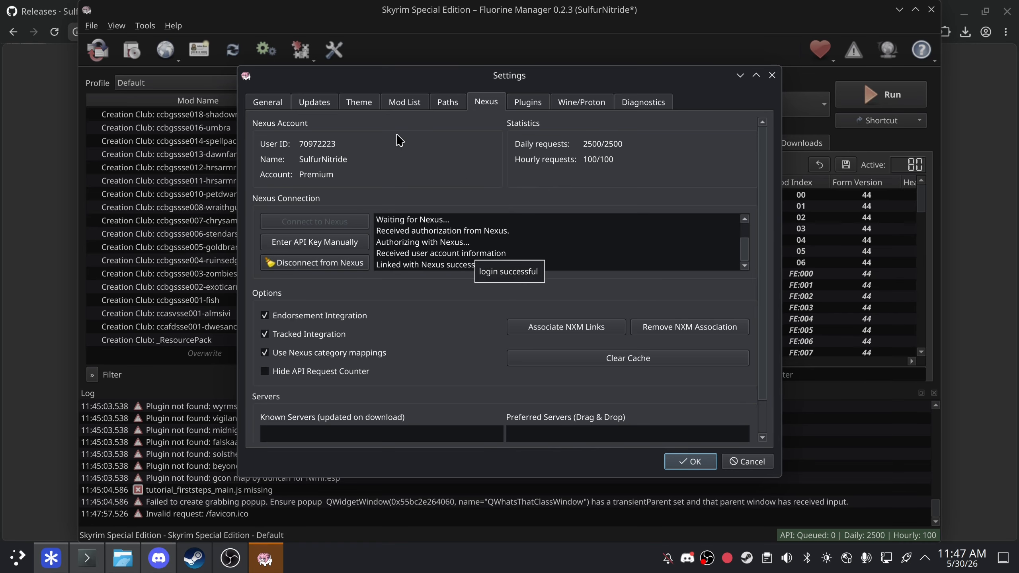
- Accept the Settings changes with OK and maximize the Fluorine Manager window
{"action": "scroll", "coordinate": [584, 341], "scroll_direction": "down", "scroll_amount": 1}
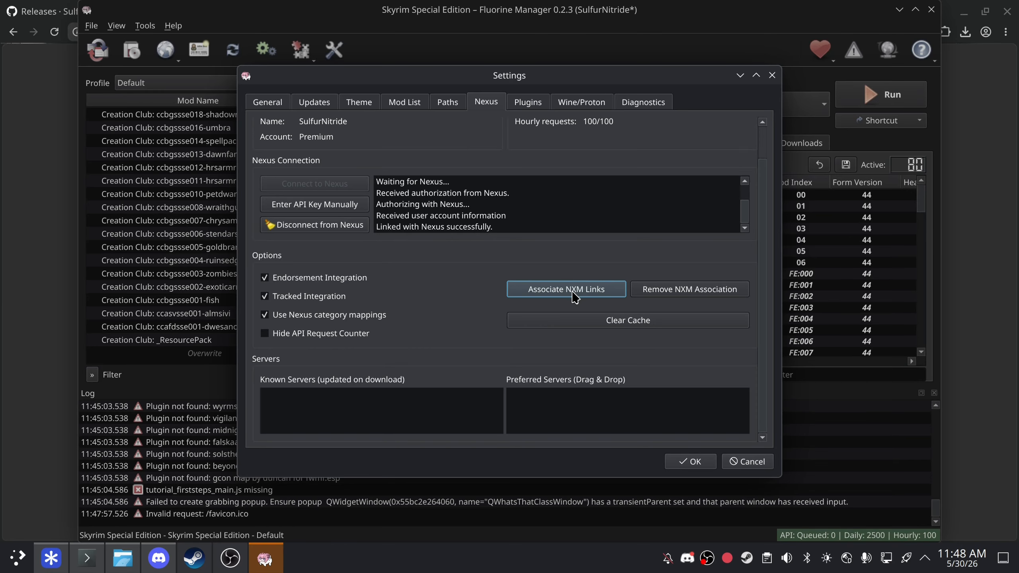
{"action": "left_click", "coordinate": [706, 465]}
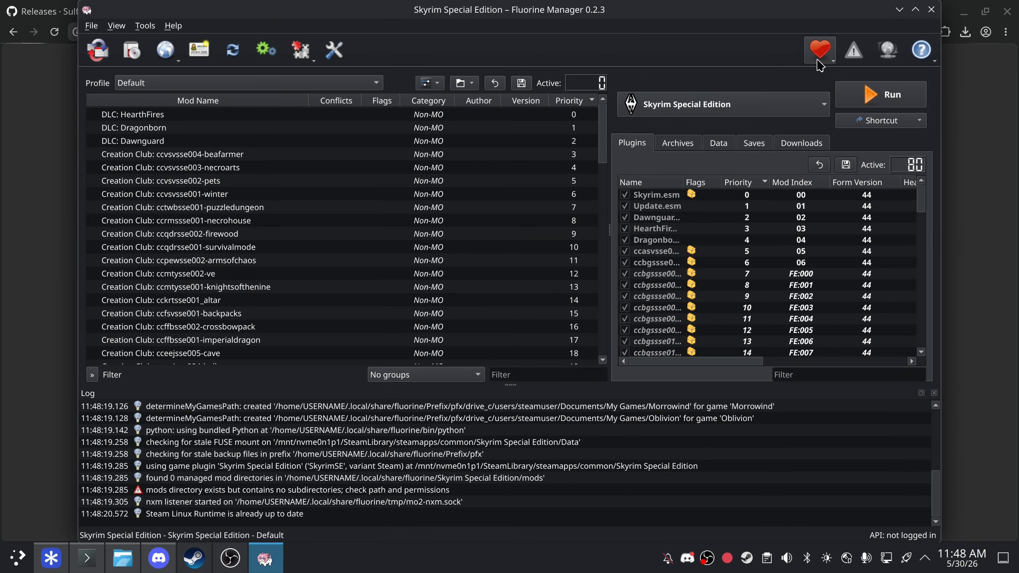
{"action": "left_click", "coordinate": [916, 10]}
- Create a new separator named 'CC Content' above Overwrite
{"action": "scroll", "coordinate": [576, 213], "scroll_direction": "down", "scroll_amount": 5}
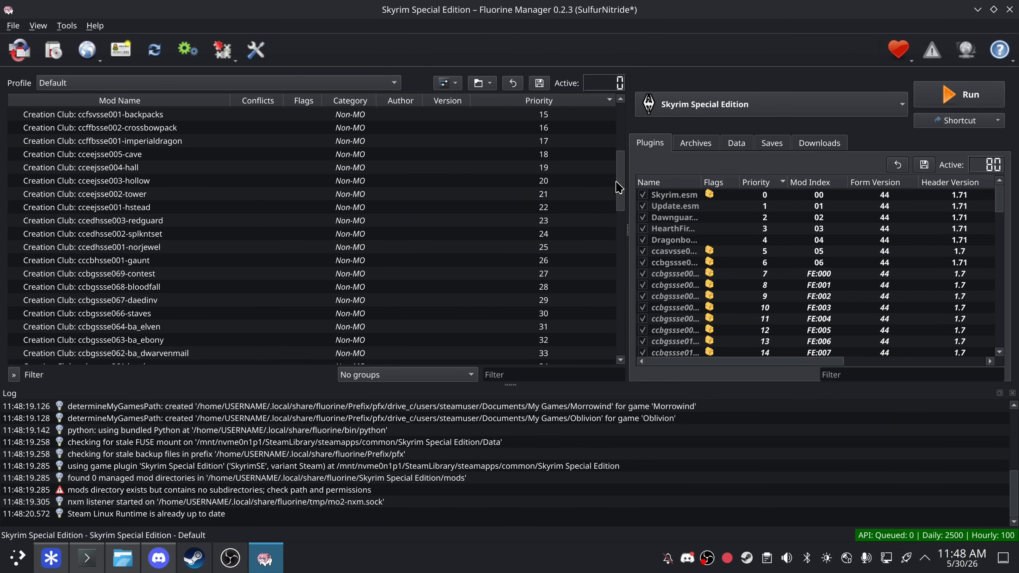
{"action": "left_click_drag", "start_coordinate": [619, 187], "coordinate": [587, 417]}
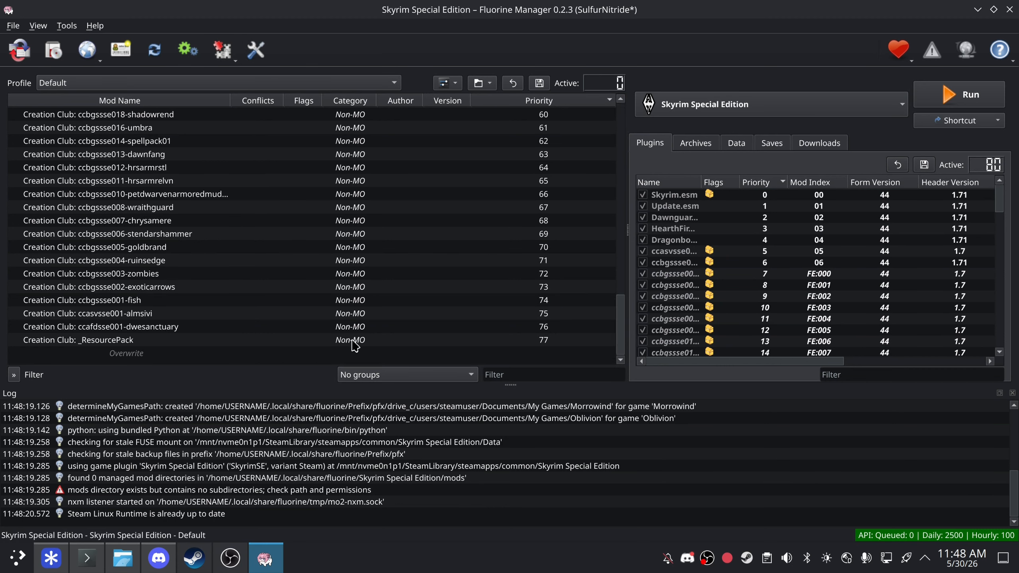
{"action": "right_click", "coordinate": [342, 352]}
{"action": "mouse_move", "coordinate": [389, 360]}
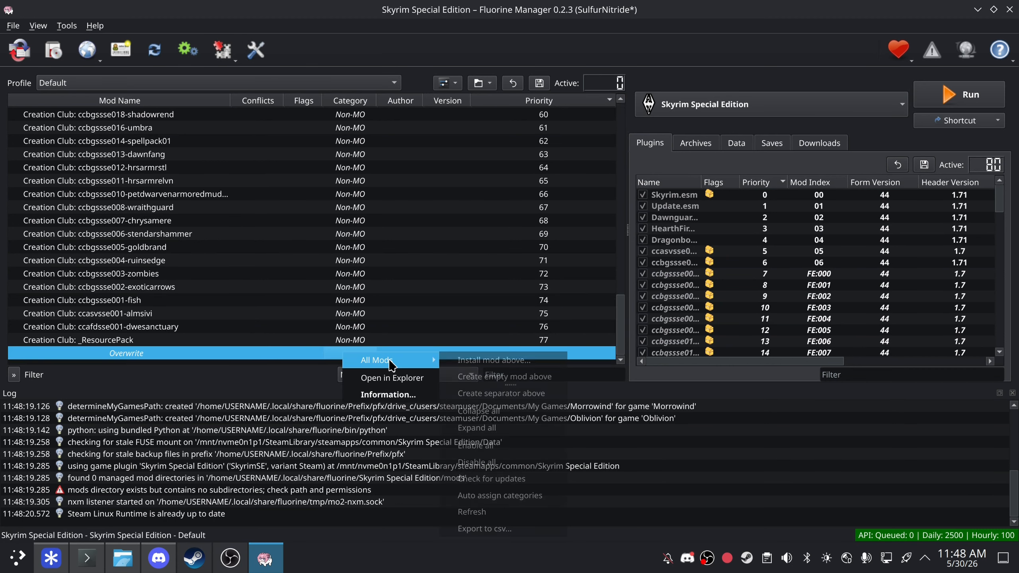
{"action": "left_click", "coordinate": [547, 402]}
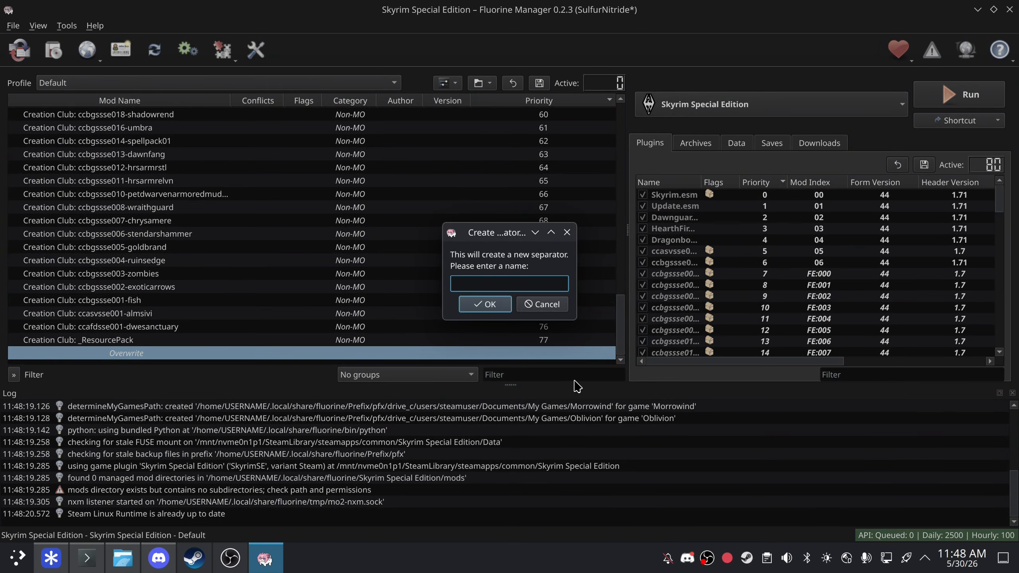
{"action": "type", "text": "CC Content"}
{"action": "key", "text": "Return"}
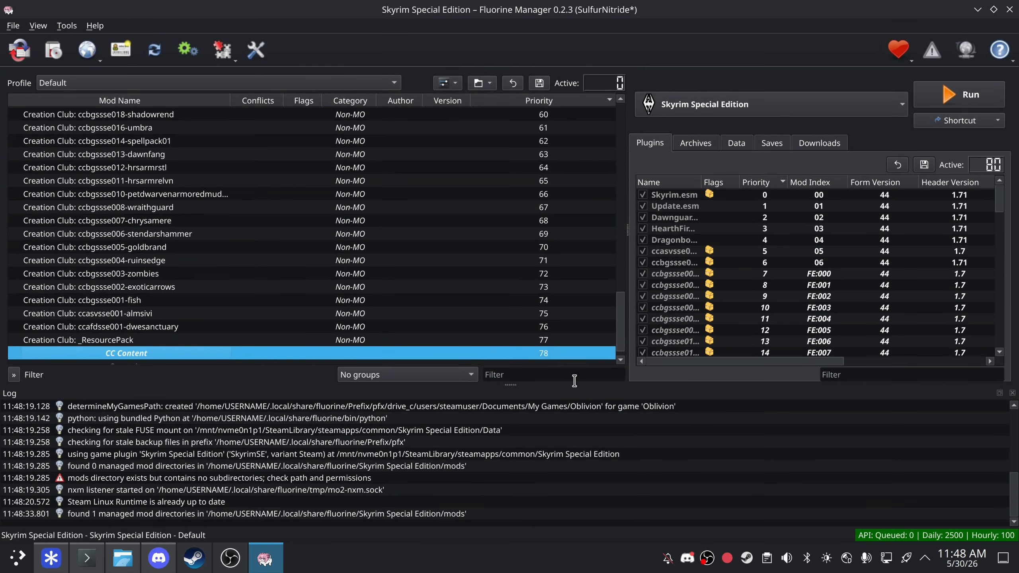
- Move all DLC and Creation Club mods into CC Content, then collapse the separator
{"action": "scroll", "coordinate": [297, 333], "scroll_direction": "up", "scroll_amount": 7}
{"action": "scroll", "coordinate": [291, 323], "scroll_direction": "up", "scroll_amount": 13}
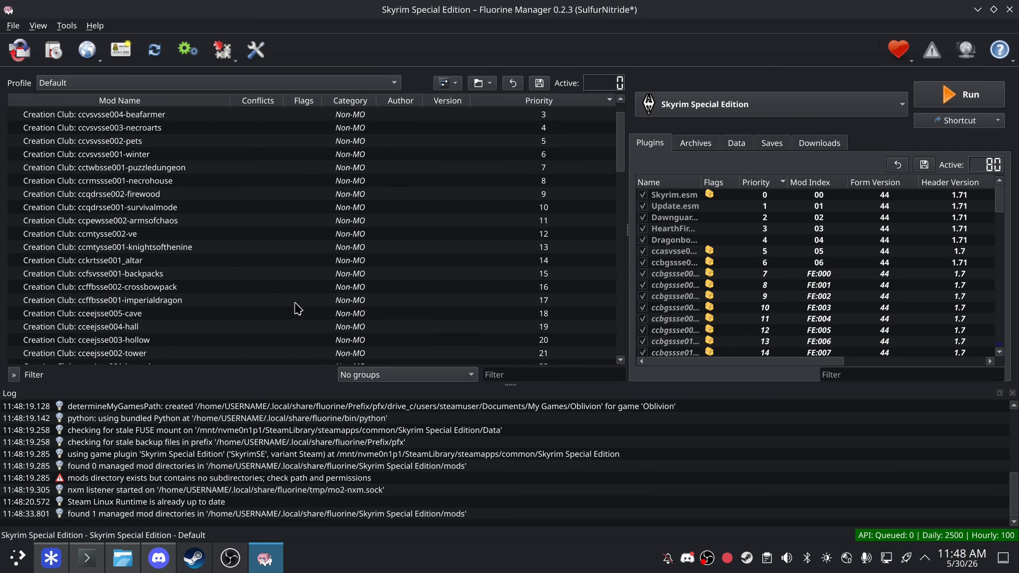
{"action": "left_click", "coordinate": [145, 122], "text": "shift"}
{"action": "scroll", "coordinate": [186, 196], "scroll_direction": "down", "scroll_amount": 20}
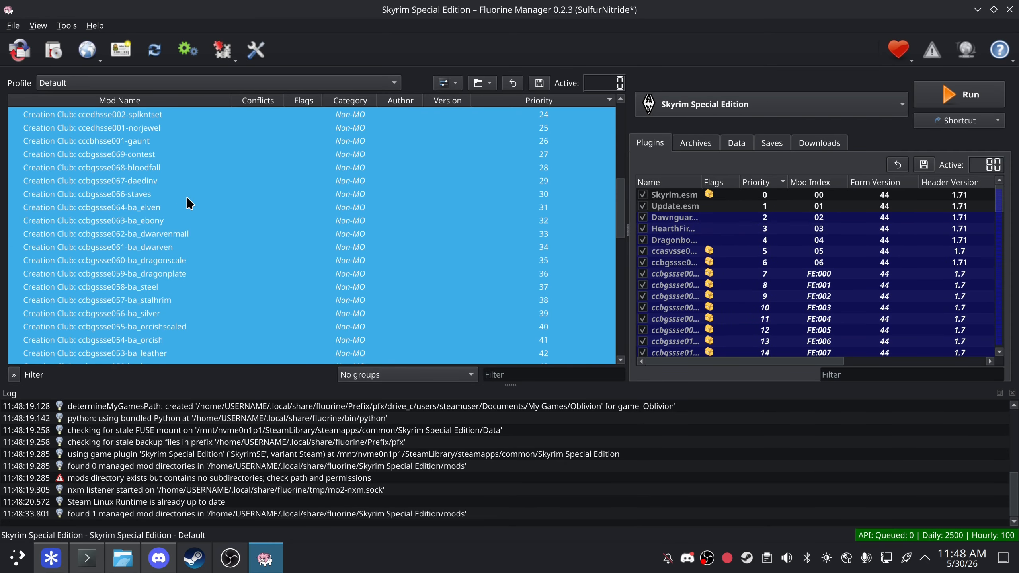
{"action": "left_click_drag", "start_coordinate": [213, 257], "coordinate": [137, 345]}
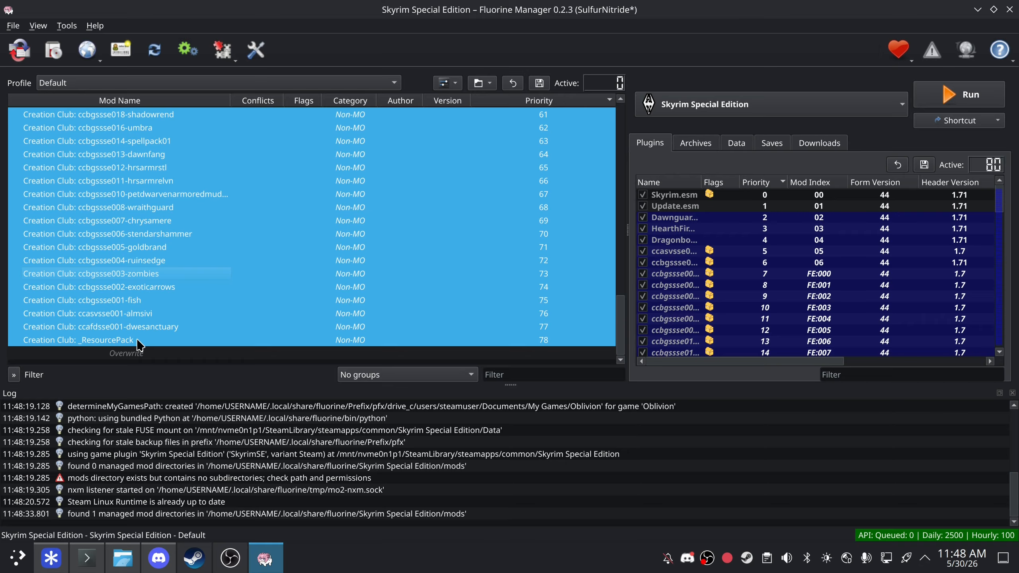
{"action": "left_click", "coordinate": [182, 285]}
{"action": "scroll", "coordinate": [182, 273], "scroll_direction": "up", "scroll_amount": 20}
{"action": "scroll", "coordinate": [40, 169], "scroll_direction": "up", "scroll_amount": 1}
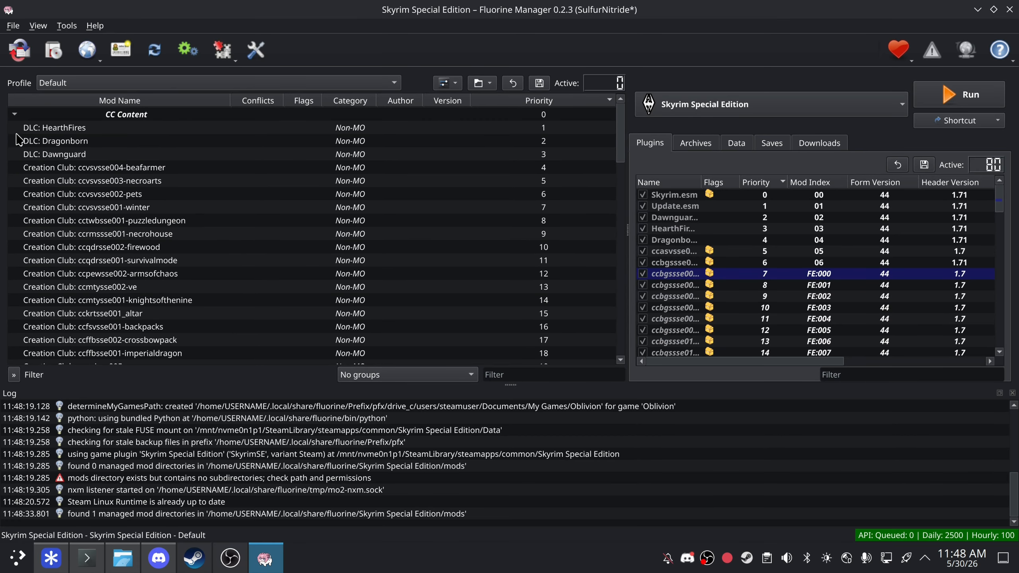
{"action": "left_click", "coordinate": [16, 124]}
{"action": "left_click", "coordinate": [15, 113]}
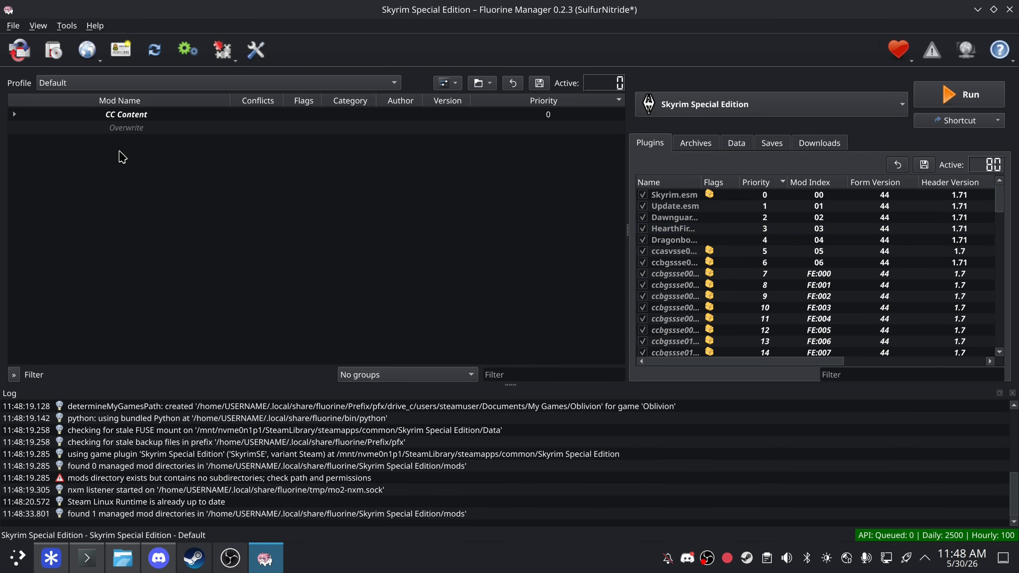
- Create a 'Test Base List' separator directly above Overwrite at priority 79
{"action": "right_click", "coordinate": [130, 119]}
{"action": "right_click", "coordinate": [114, 129]}
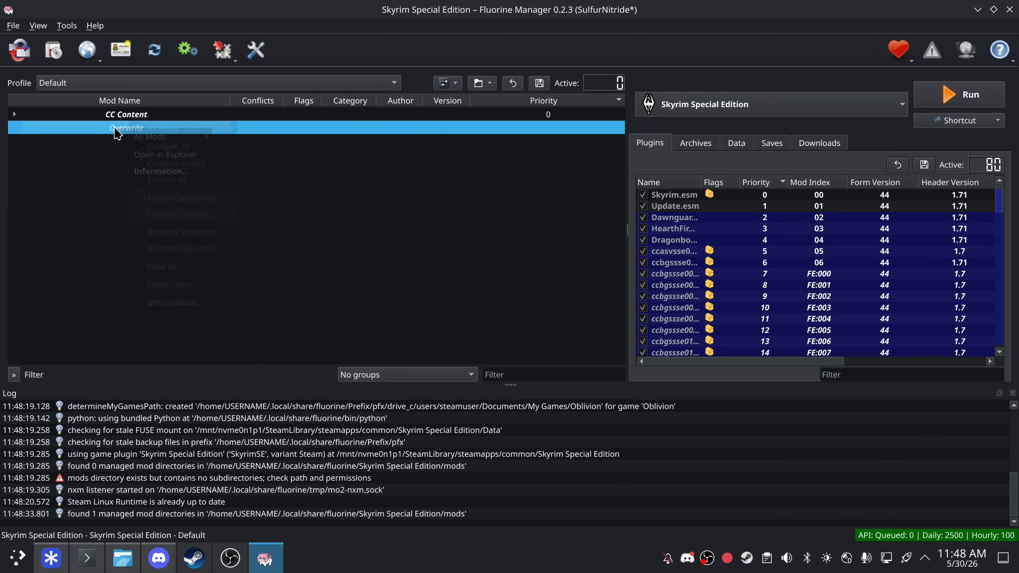
{"action": "mouse_move", "coordinate": [171, 137]}
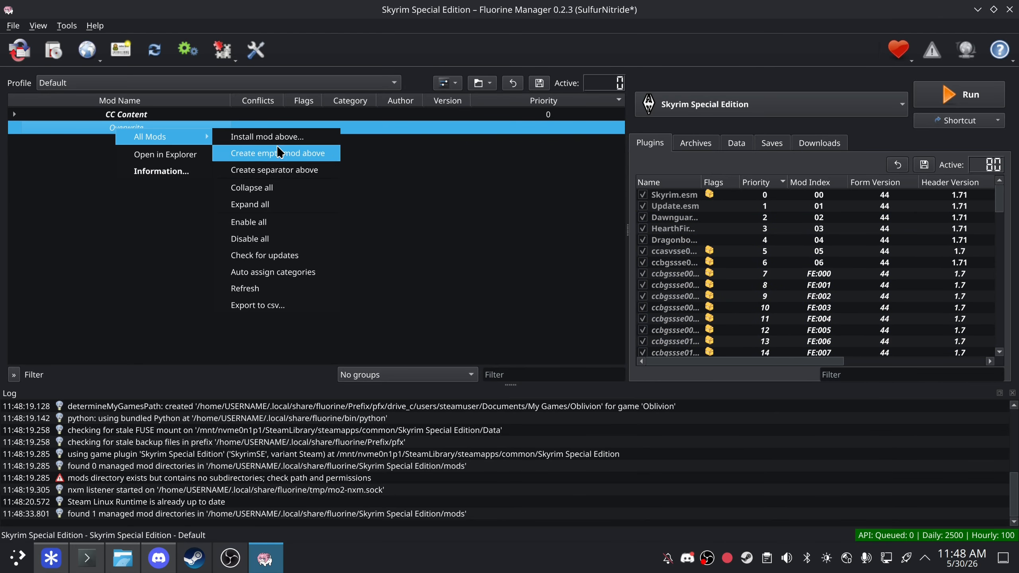
{"action": "left_click", "coordinate": [313, 171]}
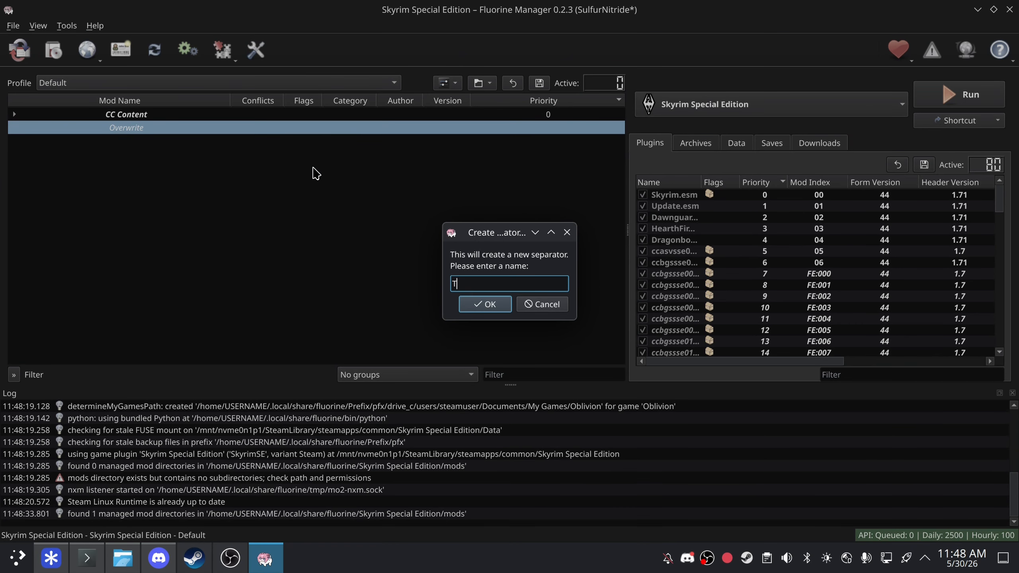
{"action": "type", "text": "Test Base"}
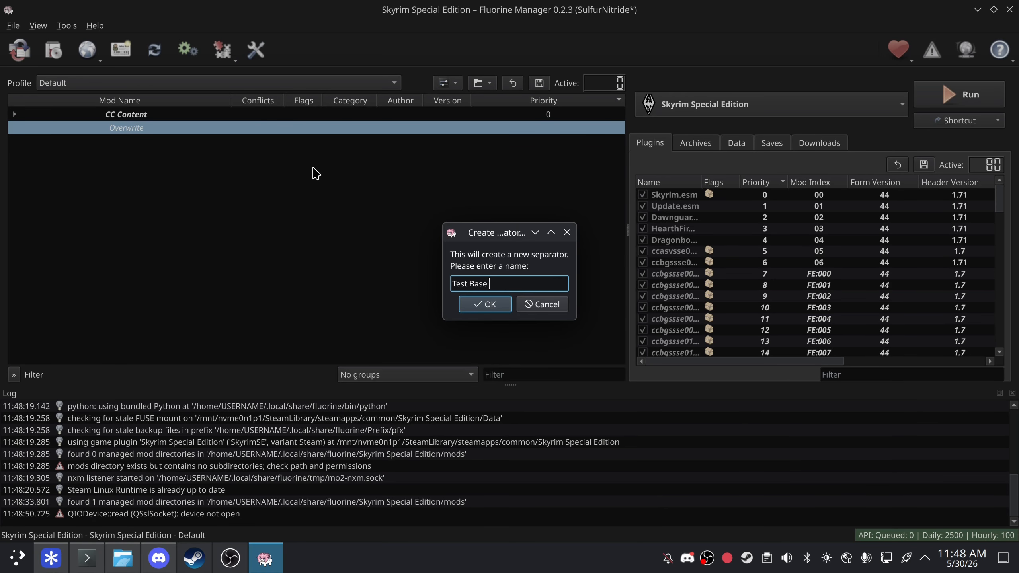
{"action": "type", "text": " List"}
{"action": "key", "text": "Return"}
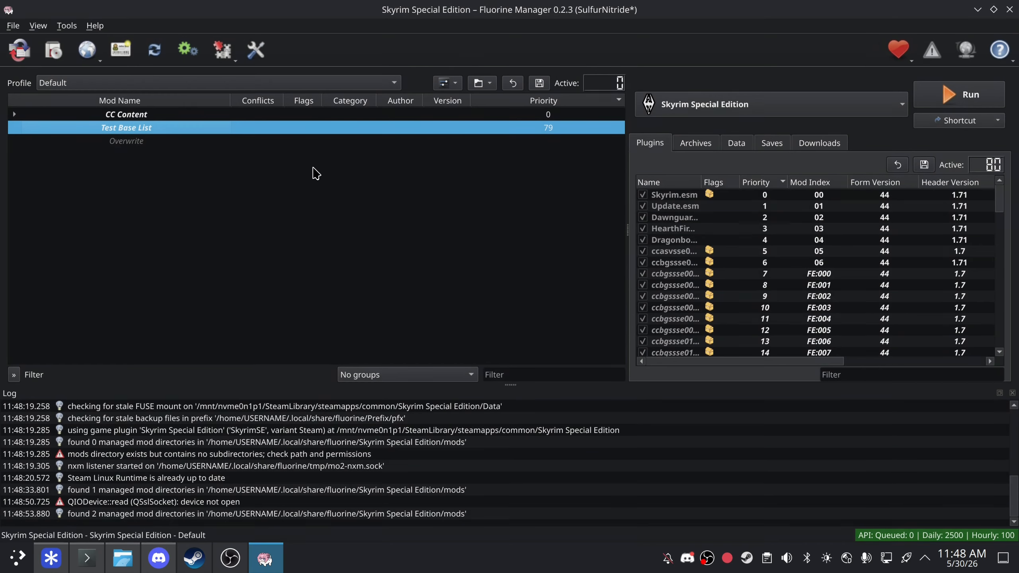
- Close the finished Nexus authorization tab in the browser
{"action": "left_click", "coordinate": [51, 549]}
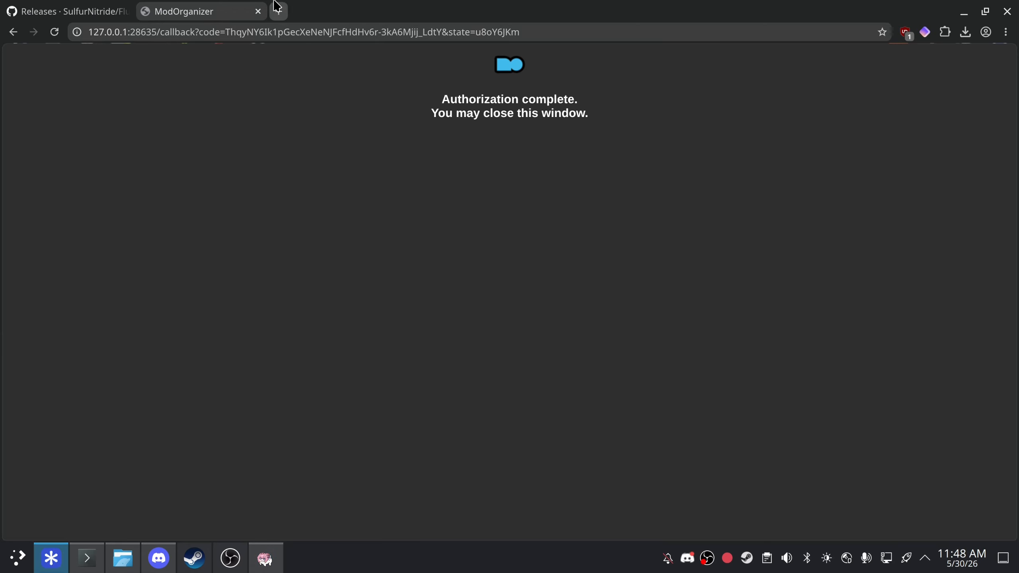
{"action": "left_click", "coordinate": [279, 11]}
{"action": "left_click", "coordinate": [252, 7]}
{"action": "left_click", "coordinate": [258, 11]}
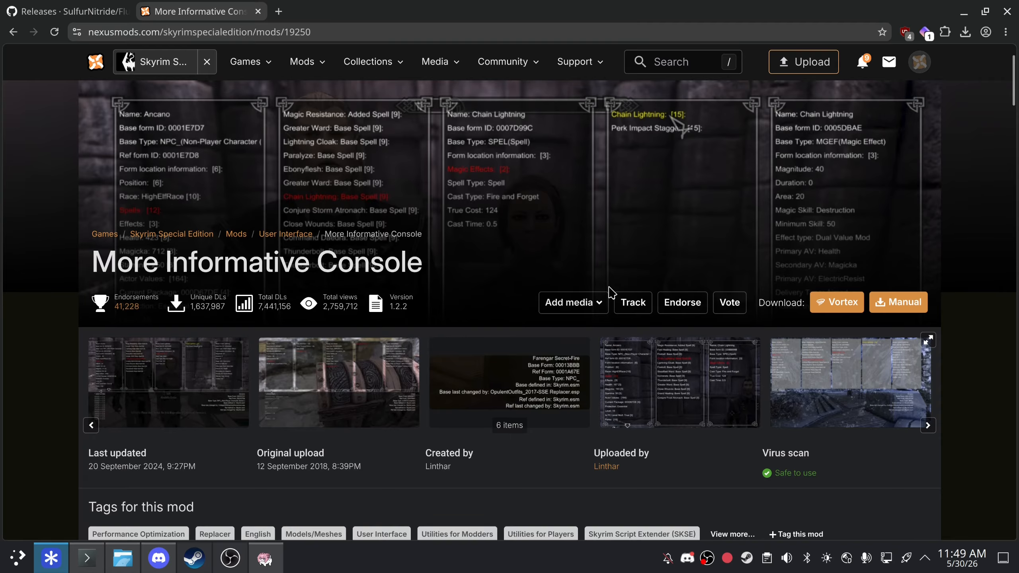
- Send More Informative Console to Fluorine Manager and show it in the Downloads list (521.20 KB)
{"action": "left_click", "coordinate": [823, 309]}
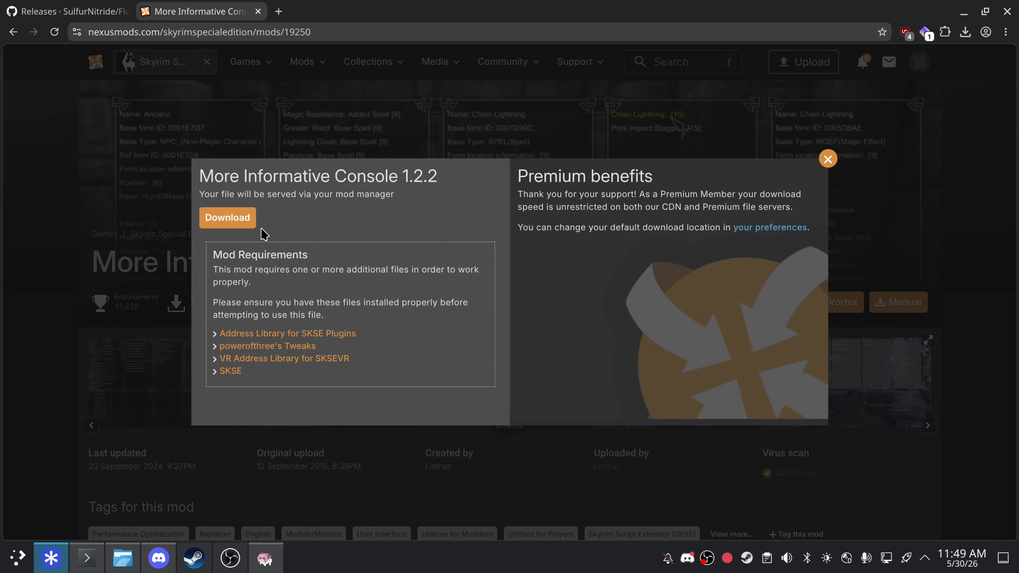
{"action": "left_click", "coordinate": [240, 225]}
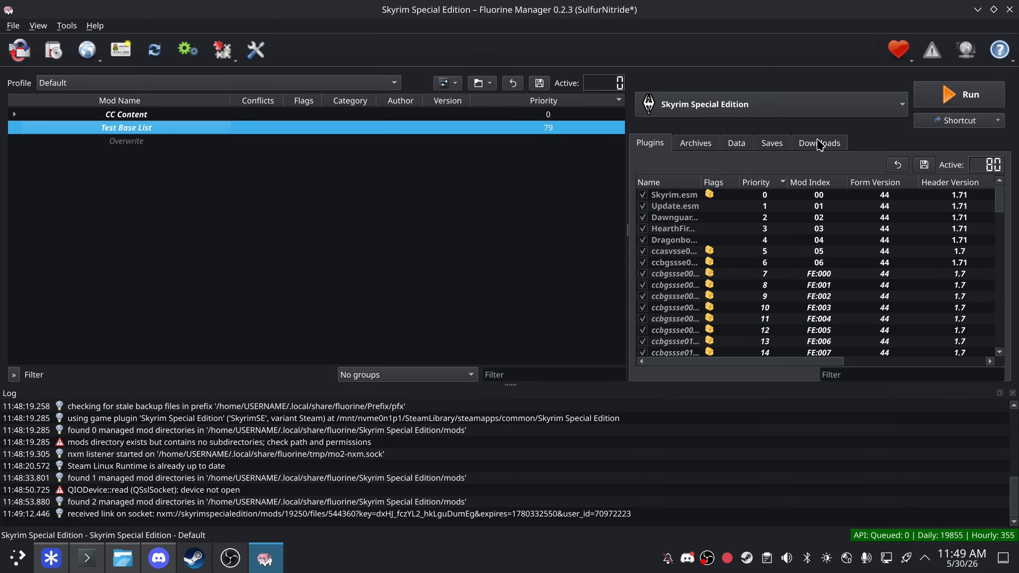
{"action": "left_click", "coordinate": [819, 143]}
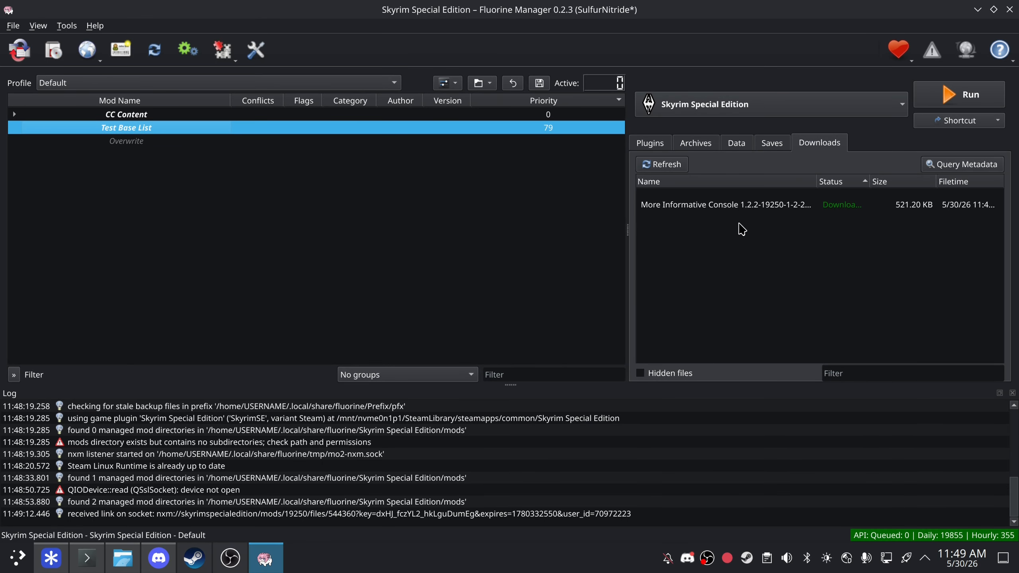
{"action": "left_click", "coordinate": [286, 544]}
{"action": "left_click", "coordinate": [77, 32]}
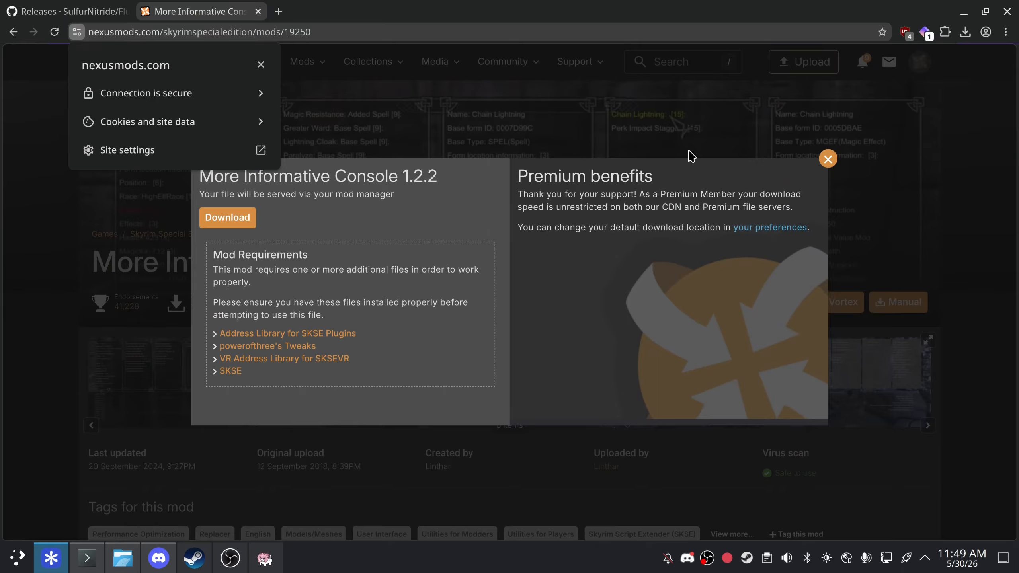
{"action": "left_click", "coordinate": [681, 226]}
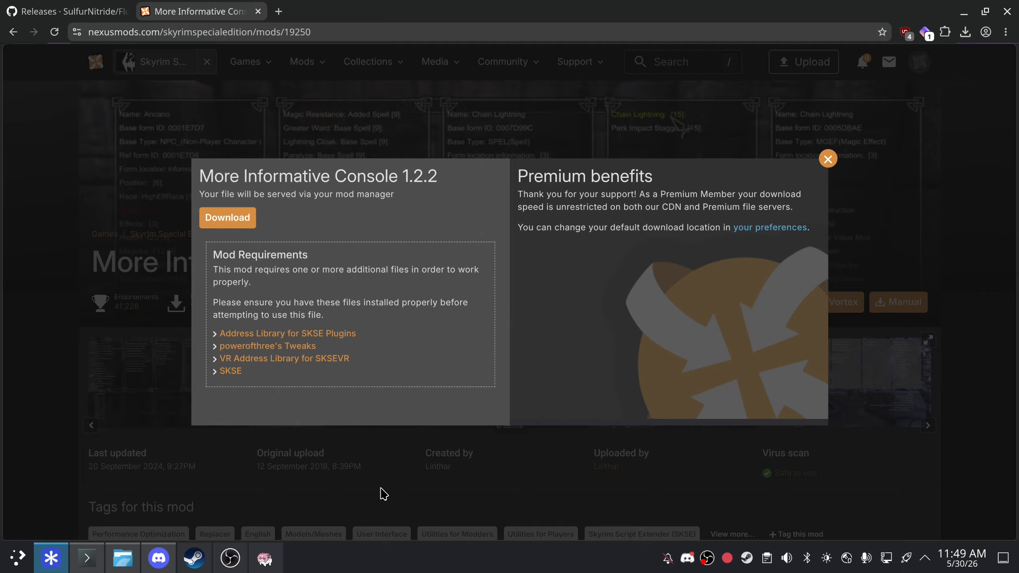
{"action": "left_click", "coordinate": [251, 566]}
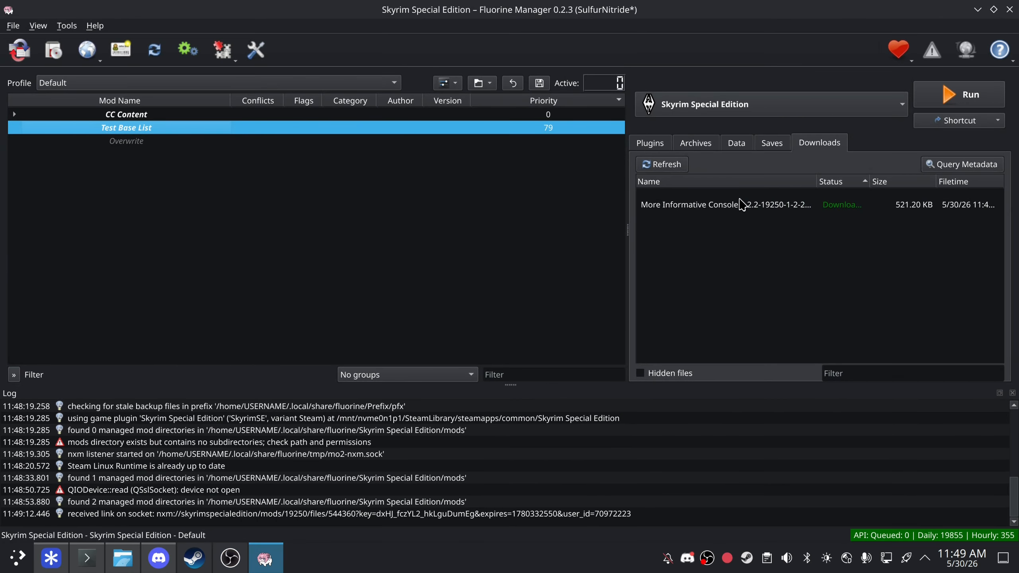
- Replace the mod categories with freshly refreshed Nexus categories and mappings, then save them
{"action": "mouse_move", "coordinate": [801, 209]}
{"action": "double_click", "coordinate": [805, 212]}
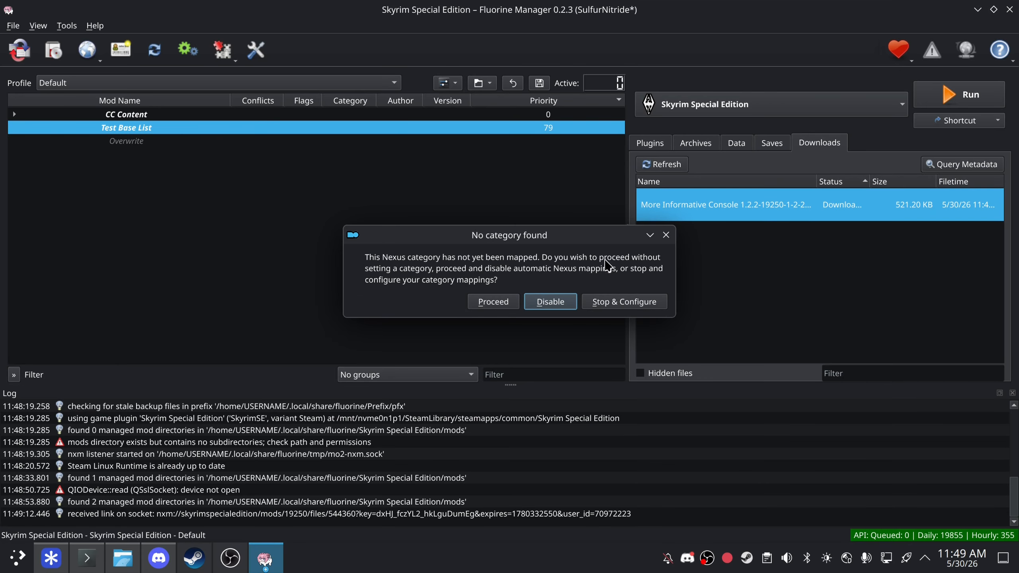
{"action": "left_click", "coordinate": [642, 307]}
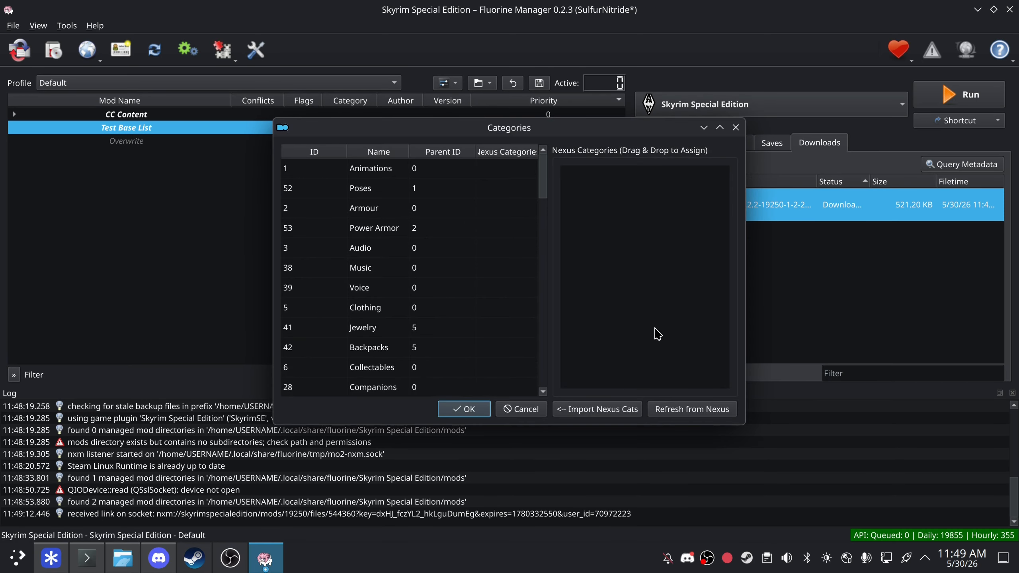
{"action": "left_click", "coordinate": [712, 412]}
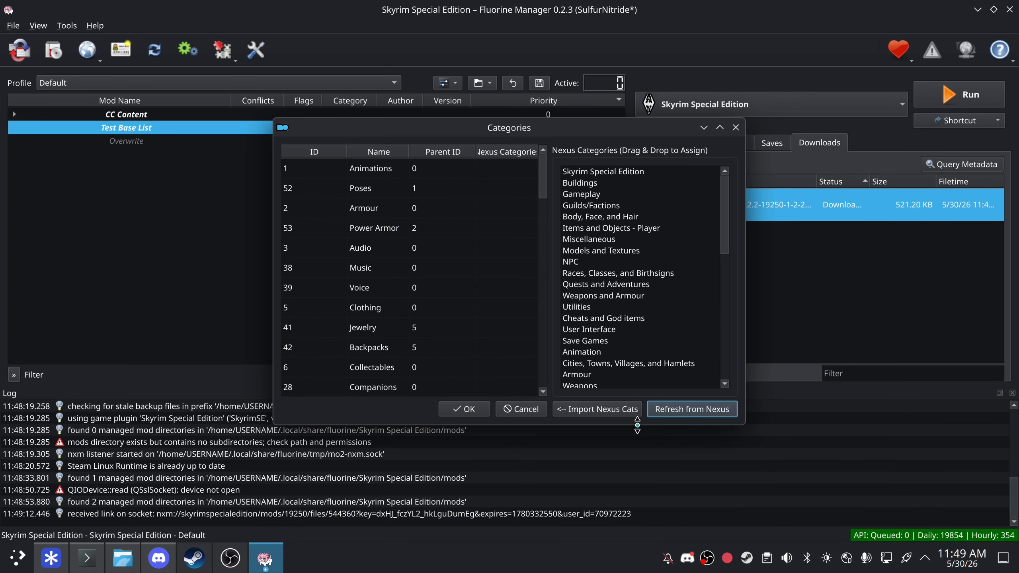
{"action": "left_click", "coordinate": [628, 412]}
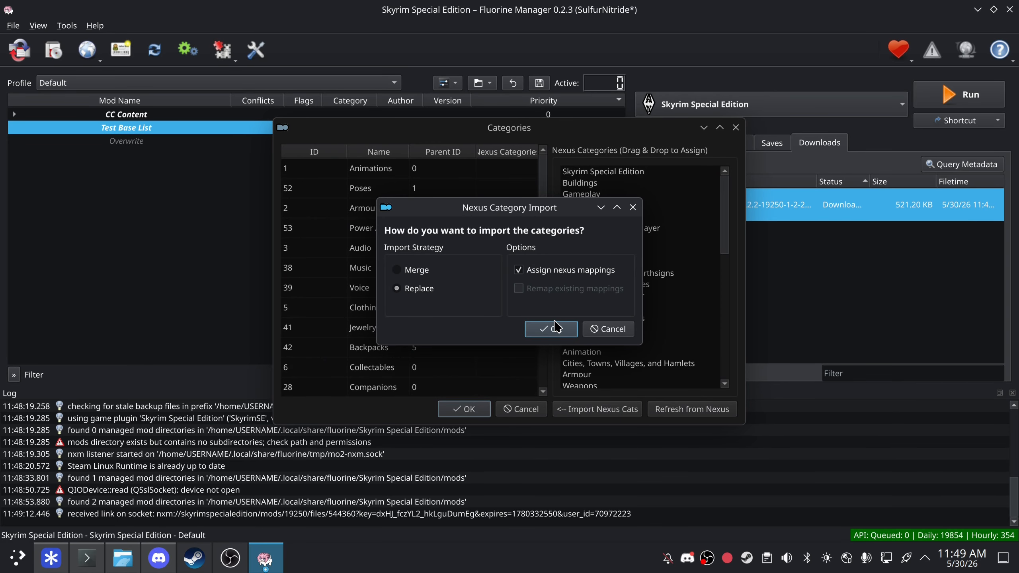
{"action": "left_click", "coordinate": [564, 330]}
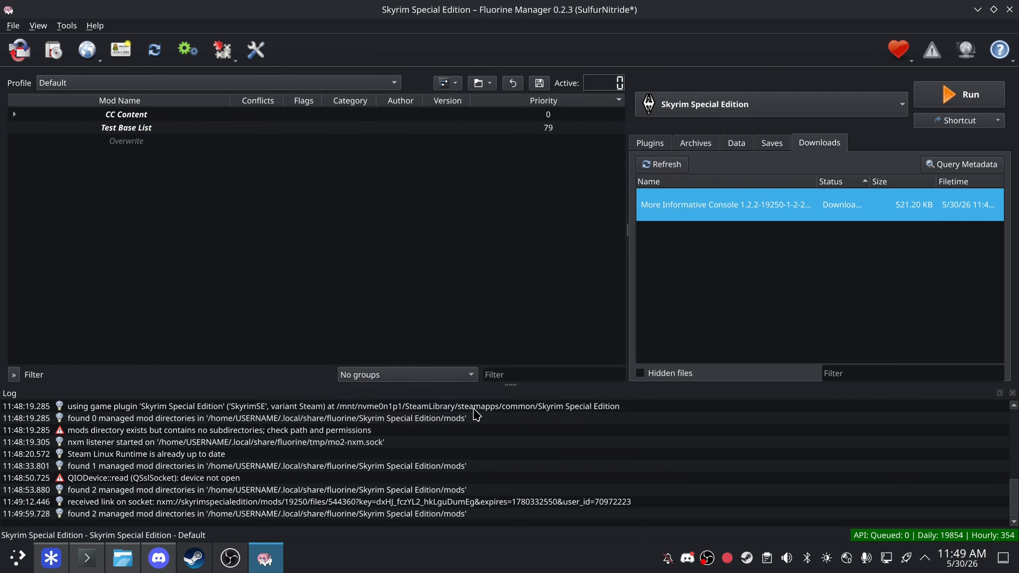
{"action": "left_click", "coordinate": [465, 409]}
- Install More Informative Console through Quick Install and enable it at priority 80
{"action": "double_click", "coordinate": [758, 204]}
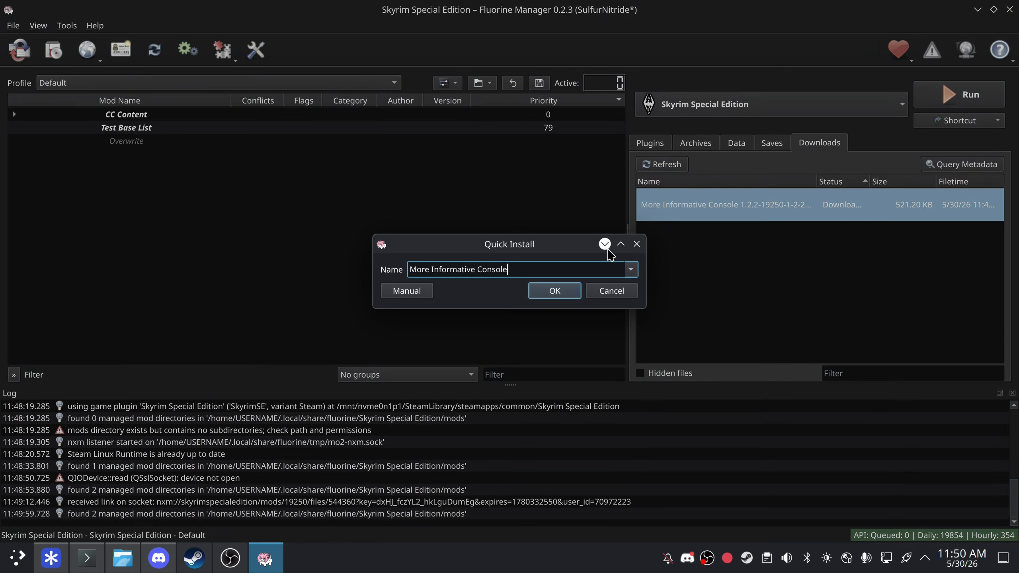
{"action": "left_click", "coordinate": [549, 290]}
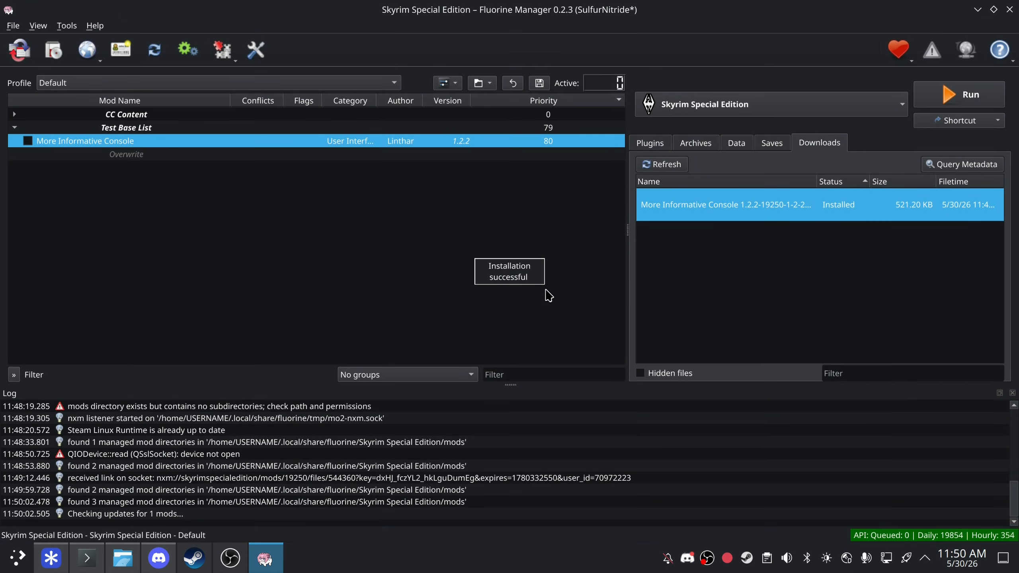
{"action": "left_click", "coordinate": [28, 140]}
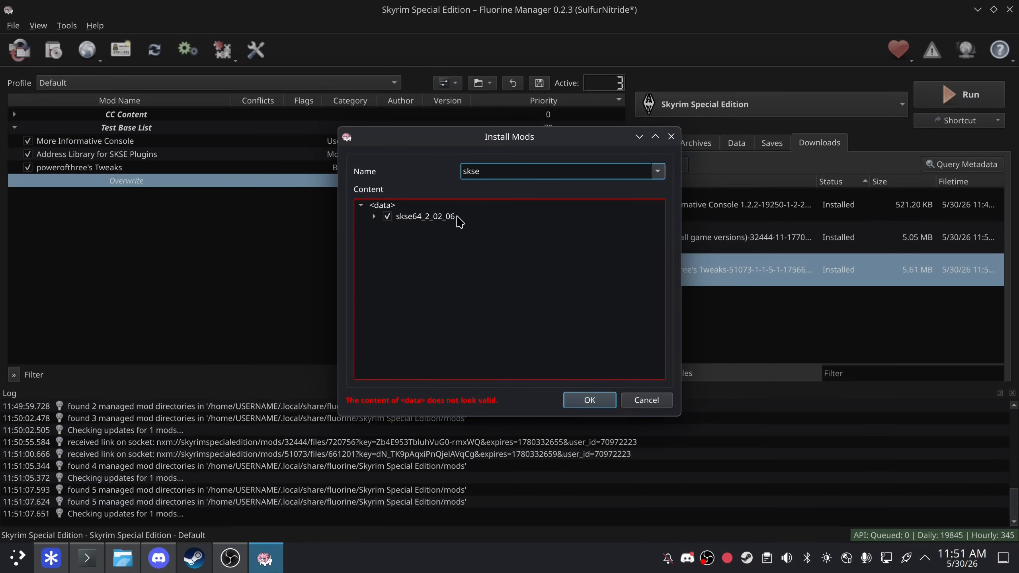
- Move Data under <data>, uncheck skse64_2_02_06, and lift skse64_1_6_1170.dll and skse64_loader.exe to the top level
{"action": "left_click", "coordinate": [457, 218]}
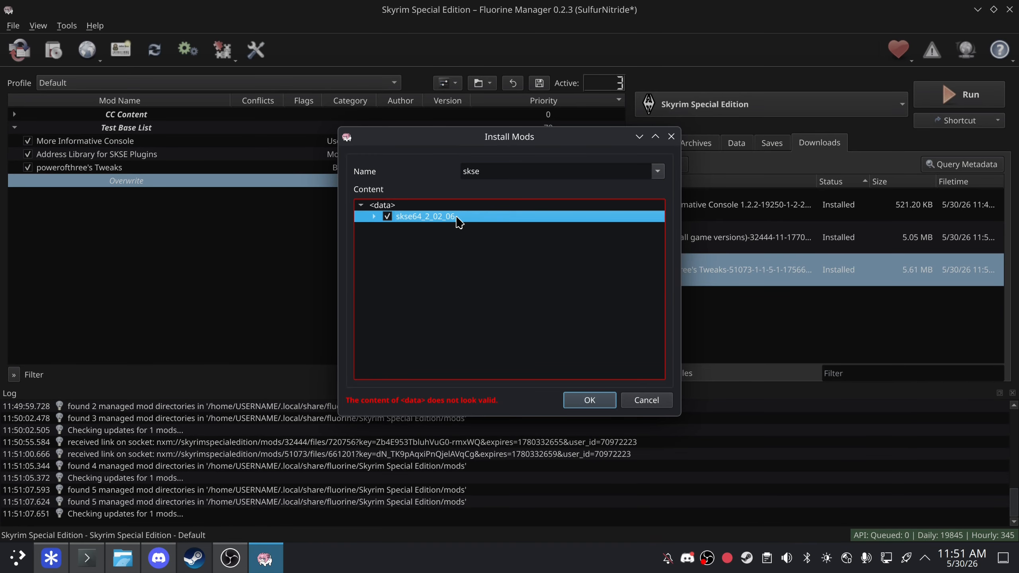
{"action": "right_click", "coordinate": [457, 222]}
{"action": "left_click", "coordinate": [431, 243]}
{"action": "left_click", "coordinate": [374, 217]}
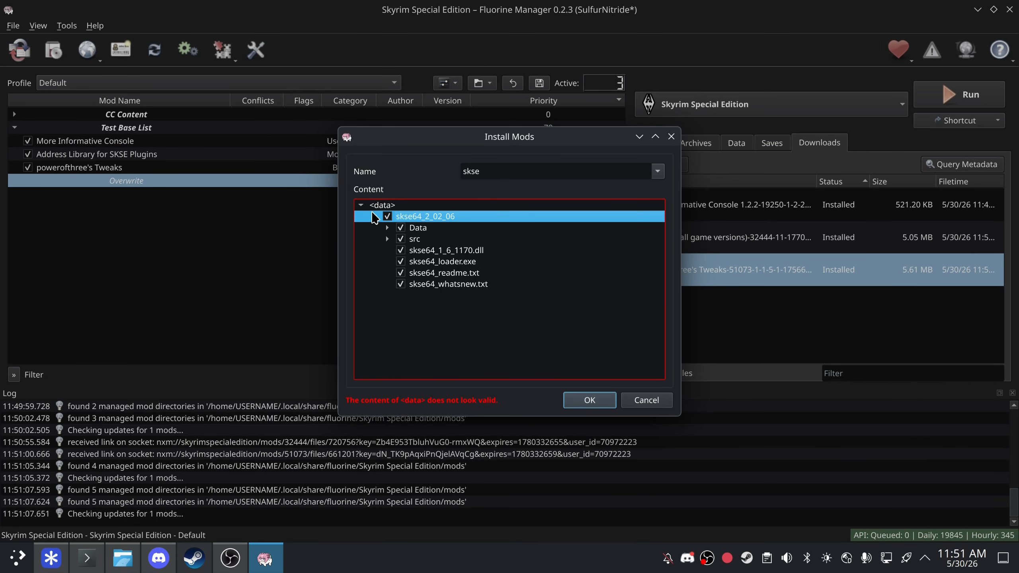
{"action": "left_click_drag", "start_coordinate": [413, 228], "coordinate": [419, 206]}
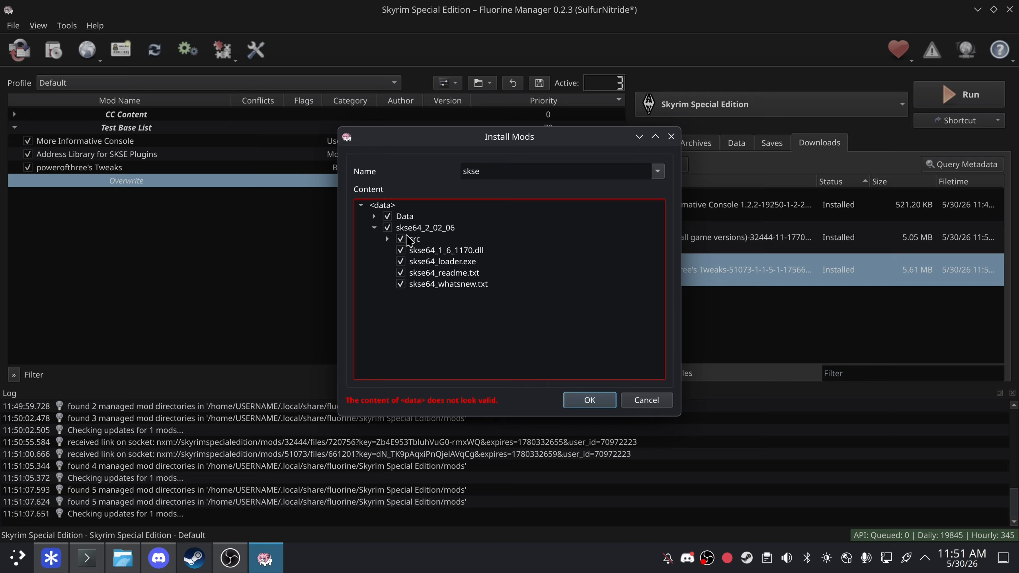
{"action": "left_click", "coordinate": [388, 228]}
{"action": "left_click", "coordinate": [447, 264]}
{"action": "left_click", "coordinate": [457, 251], "text": "shift"}
{"action": "left_click_drag", "start_coordinate": [457, 251], "coordinate": [421, 206]}
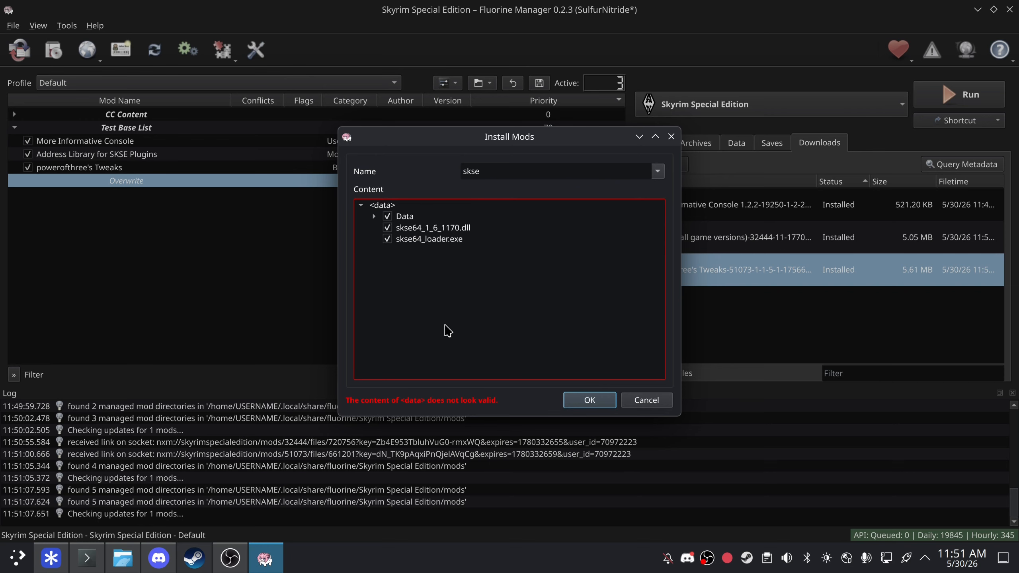
- Put the dll and loader in a new Root folder and move Scripts from Data up to <data>
{"action": "right_click", "coordinate": [427, 209]}
{"action": "left_click", "coordinate": [477, 221]}
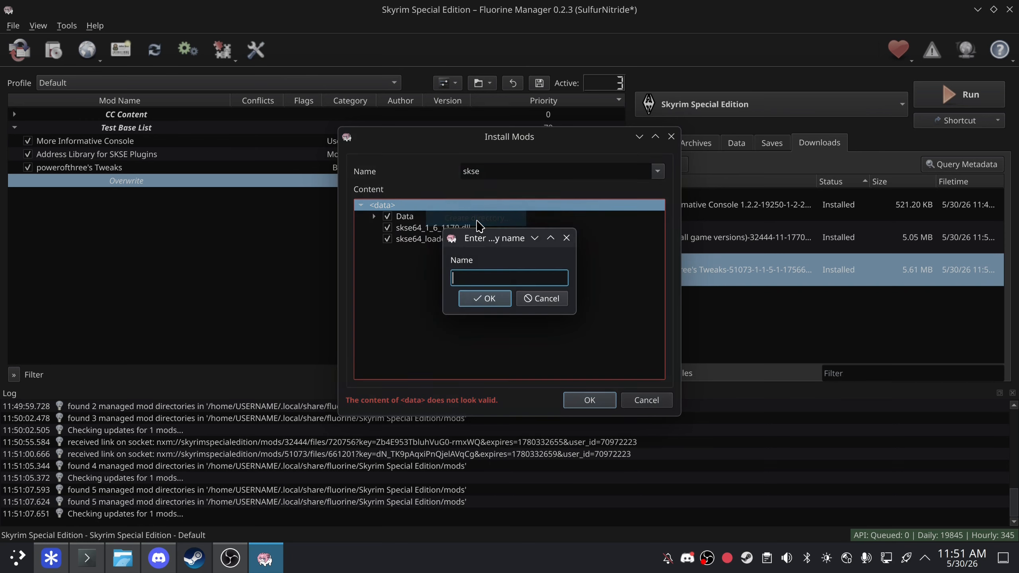
{"action": "type", "text": "Root"}
{"action": "key", "text": "Return"}
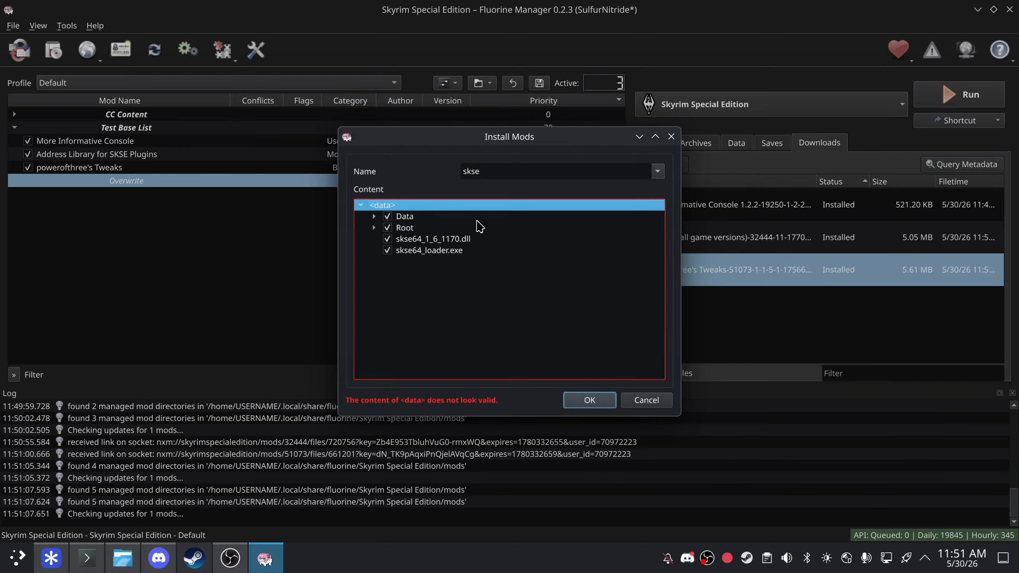
{"action": "left_click", "coordinate": [478, 240]}
{"action": "left_click", "coordinate": [466, 252]}
{"action": "left_click_drag", "start_coordinate": [466, 252], "coordinate": [422, 235]}
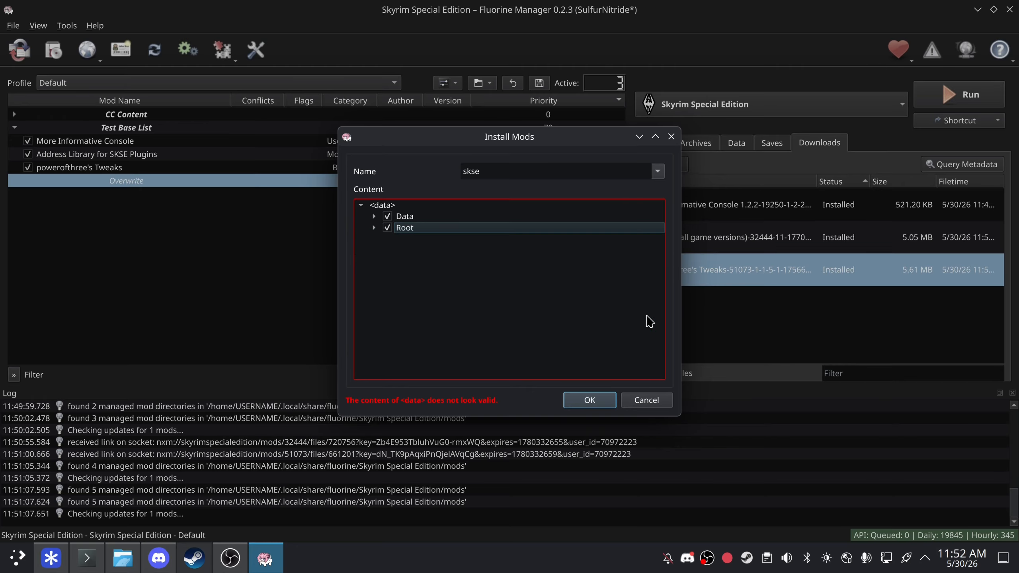
{"action": "left_click", "coordinate": [375, 228]}
{"action": "left_click", "coordinate": [373, 216]}
{"action": "left_click", "coordinate": [427, 232]}
{"action": "left_click_drag", "start_coordinate": [430, 237], "coordinate": [429, 207]}
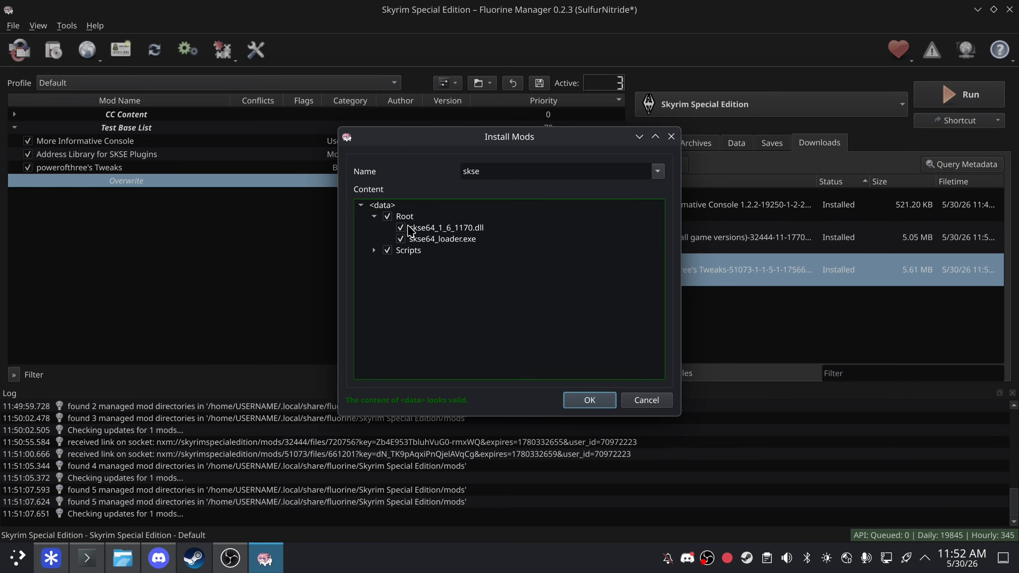